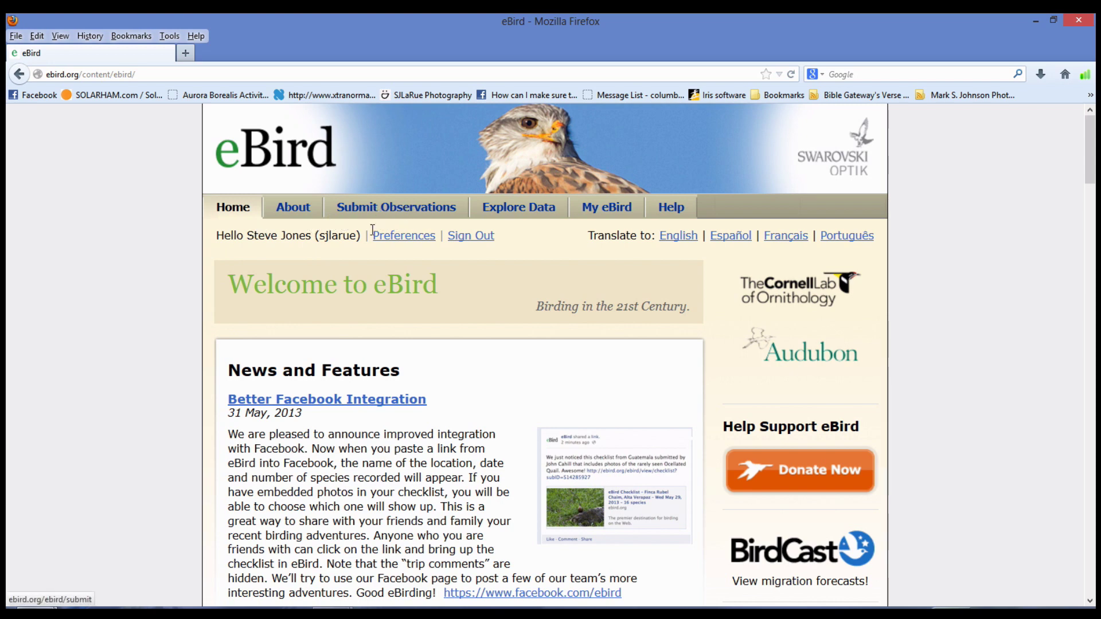
# - Open eBird's data exploration page and choose Line Graphs to chart species occurrence
pyautogui.click(521, 214)
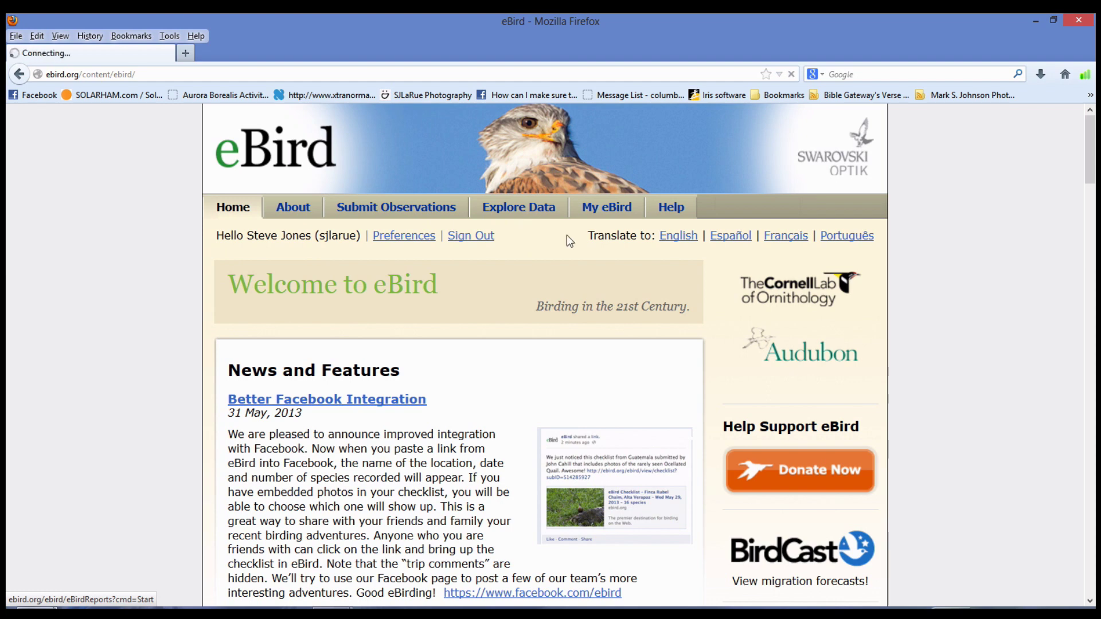
pyautogui.moveTo(1092, 166); pyautogui.dragTo(1096, 389)
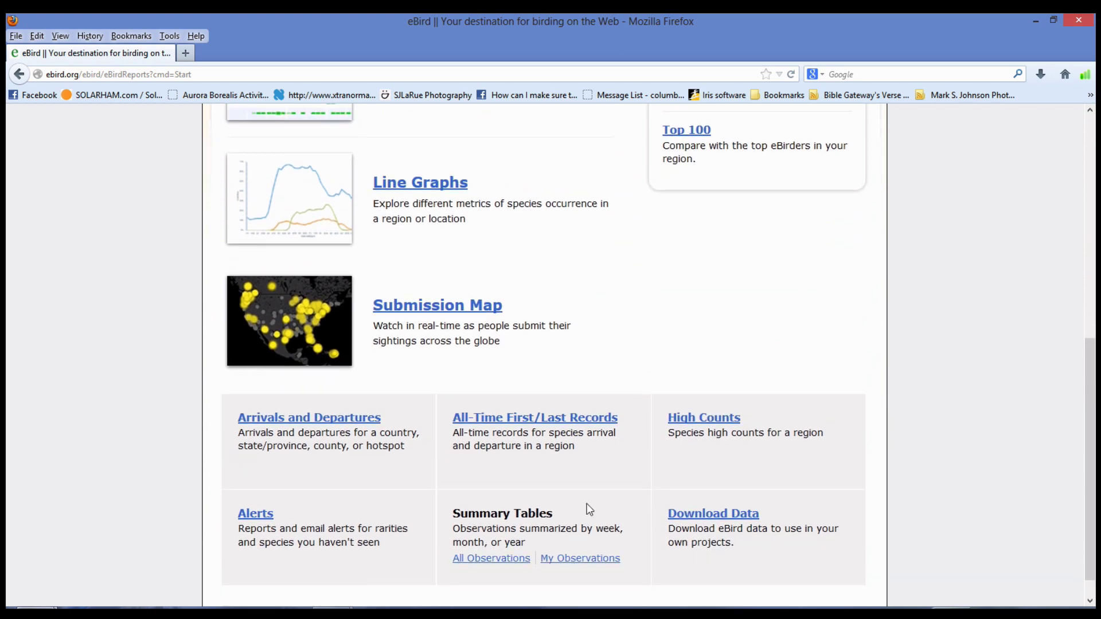
pyautogui.moveTo(1091, 376); pyautogui.dragTo(1096, 274)
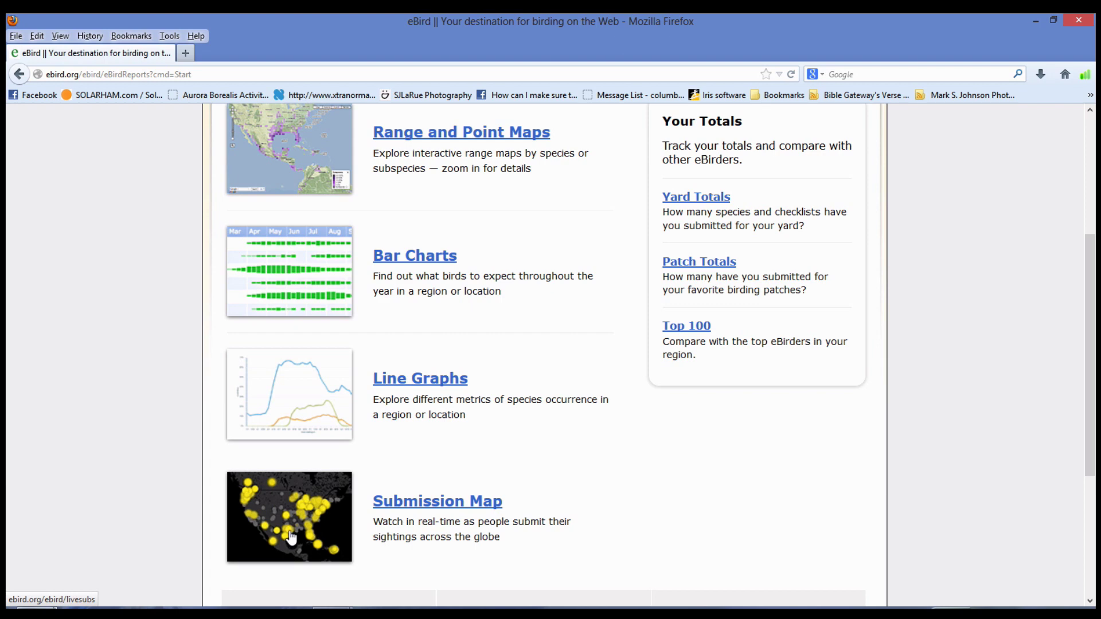
pyautogui.click(383, 381)
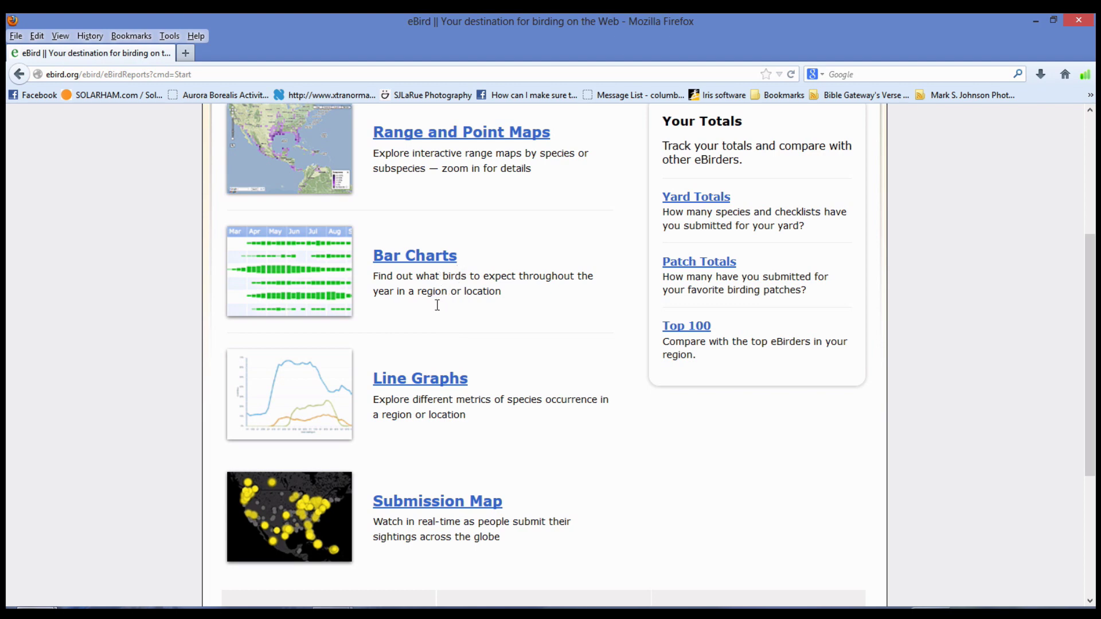
pyautogui.click(442, 388)
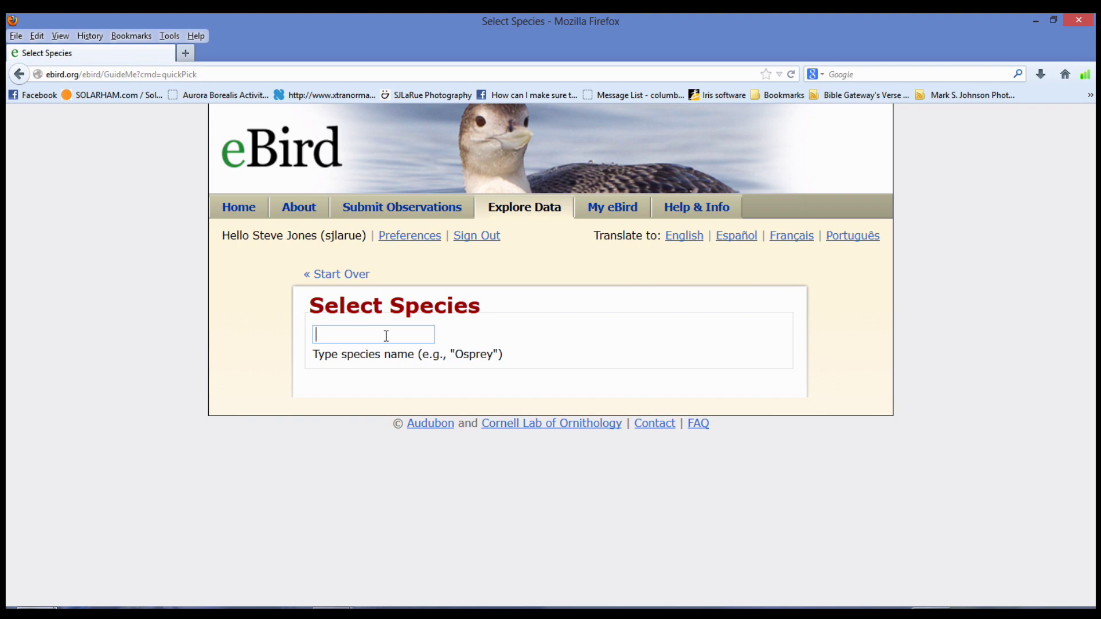
# - Find Prothonotary Warbler by the code PROW, add it to the species list and generate its graph
pyautogui.write('PROW')
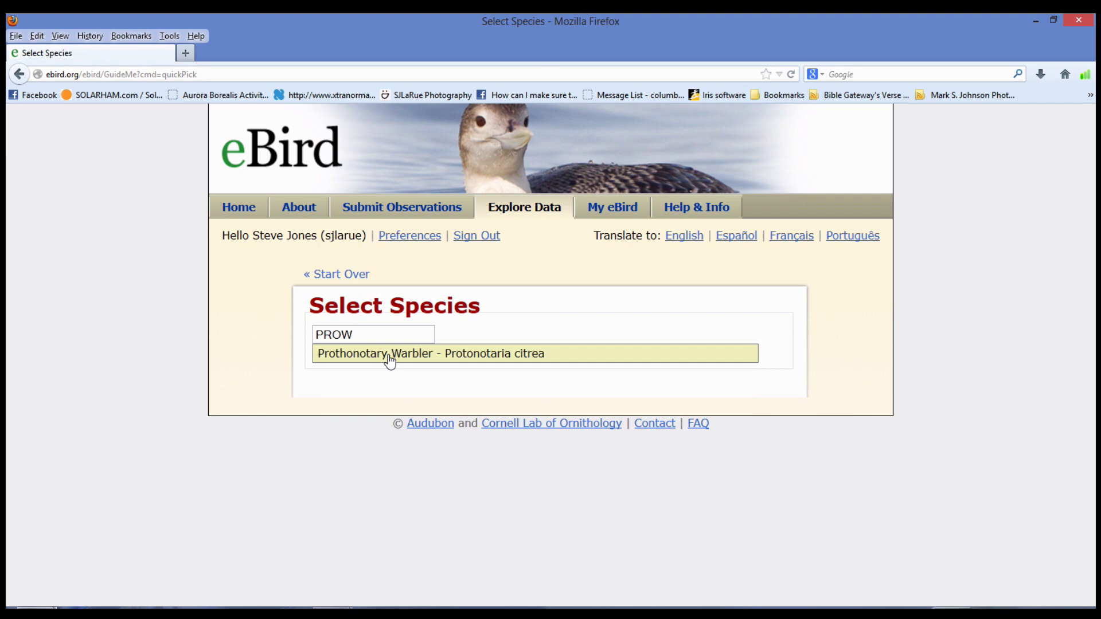
pyautogui.click(390, 354)
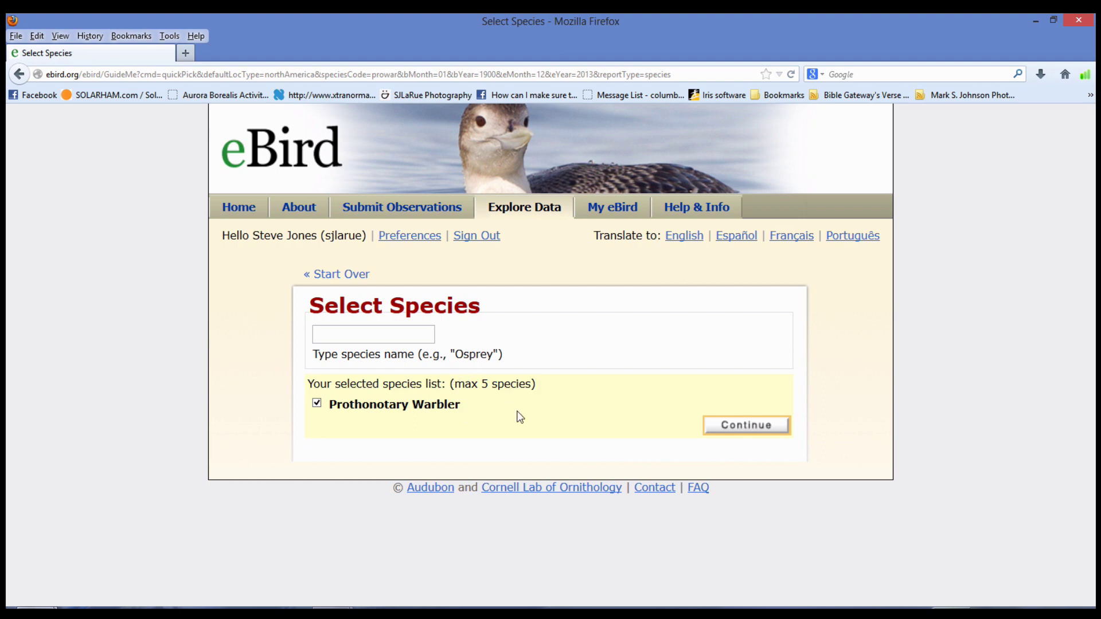
pyautogui.click(762, 430)
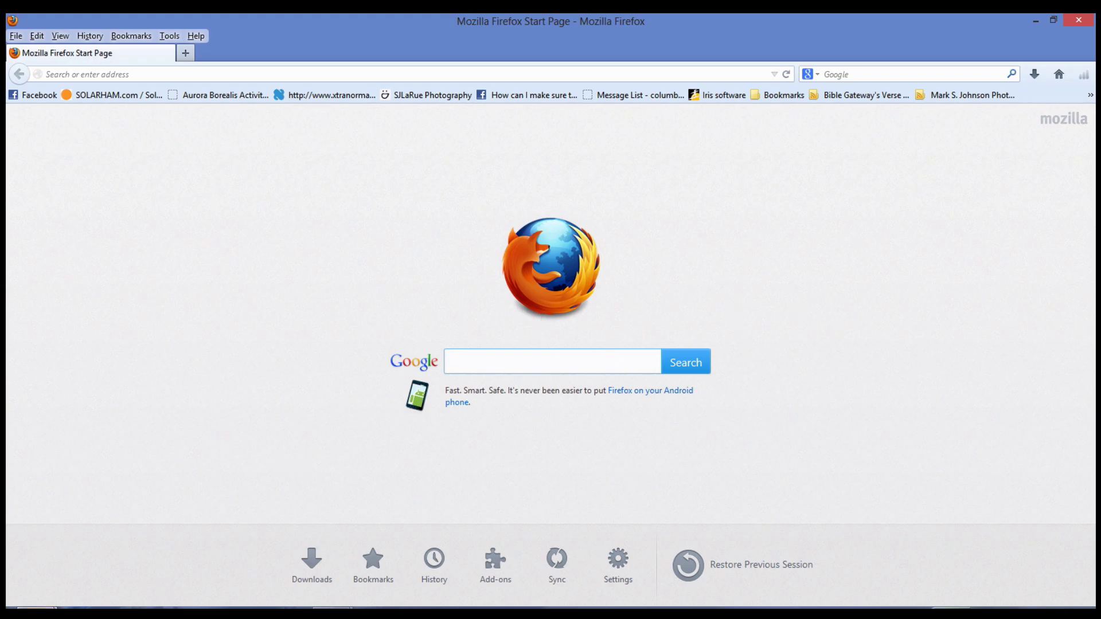
pyautogui.click(214, 584)
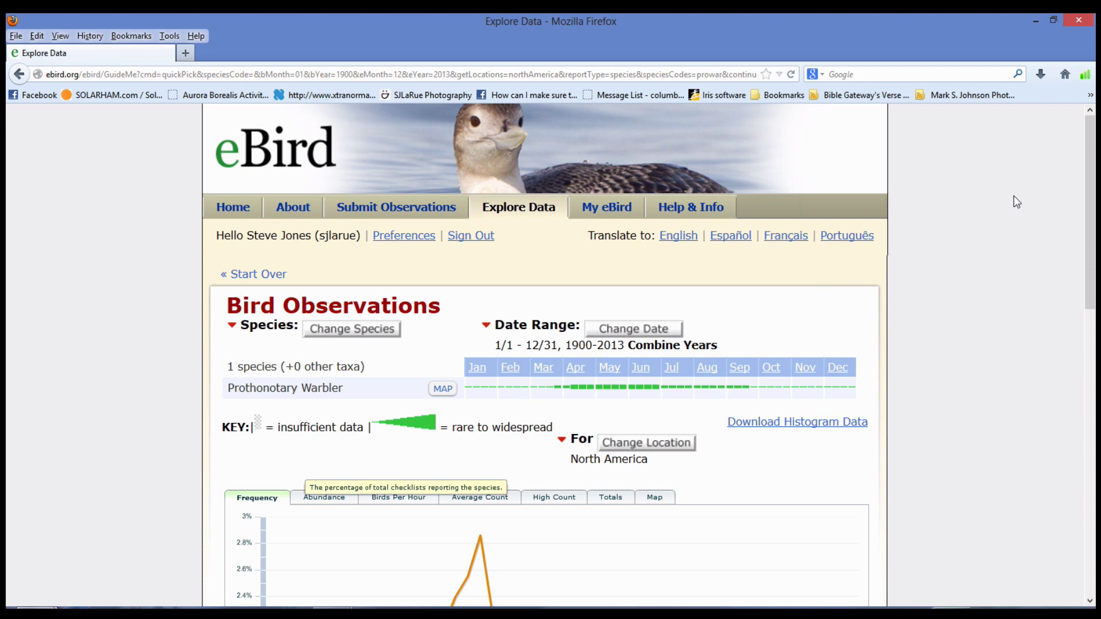
# - Examine the Prothonotary Warbler frequency graph and return to species selection to add another species
pyautogui.moveTo(1094, 179); pyautogui.dragTo(1095, 342)
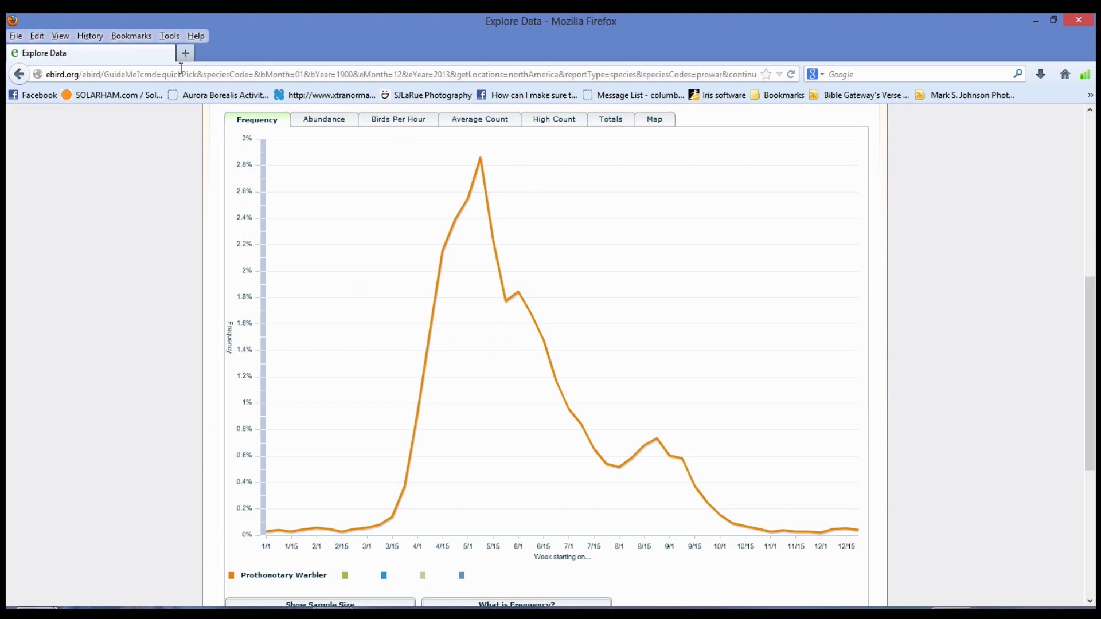
pyautogui.click(20, 74)
pyautogui.click(403, 340)
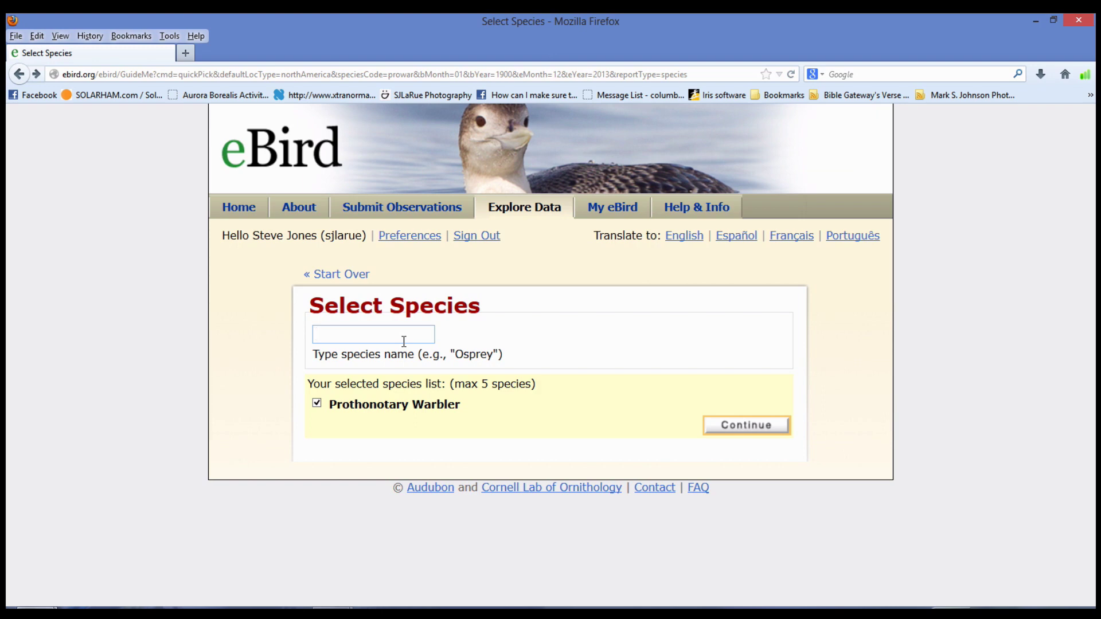
pyautogui.write('YBCC')
pyautogui.press('BackSpace')
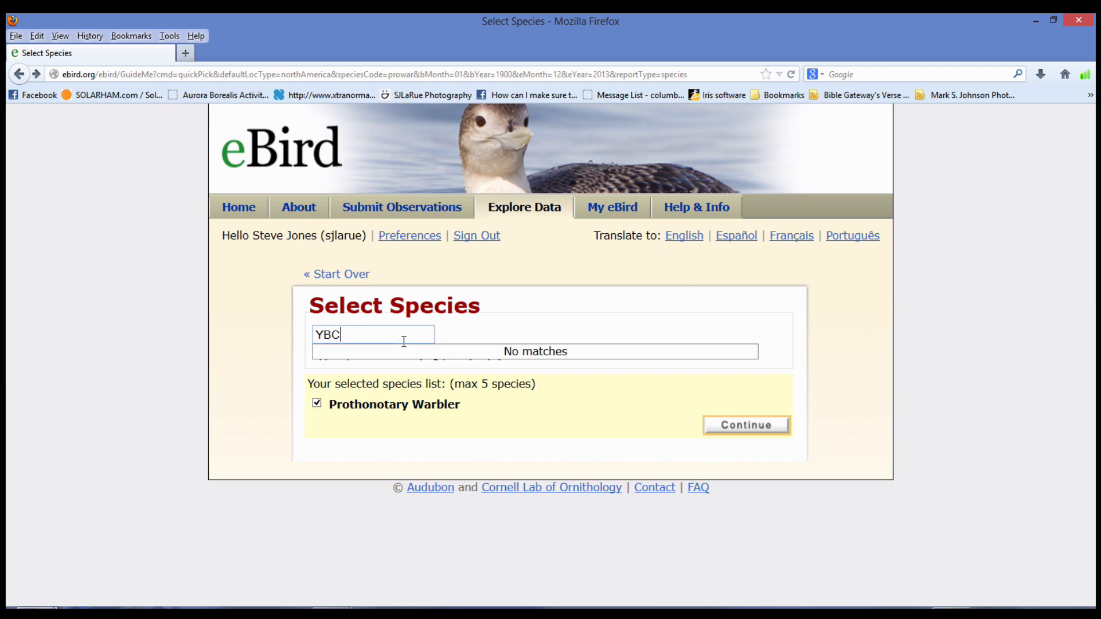
pyautogui.press('BackSpace')
pyautogui.press('BackSpace')
pyautogui.press('BackSpace')
# - Add Yellow-billed Cuckoo to the selected species by name and generate the combined graph for both species
pyautogui.write('Yellow-')
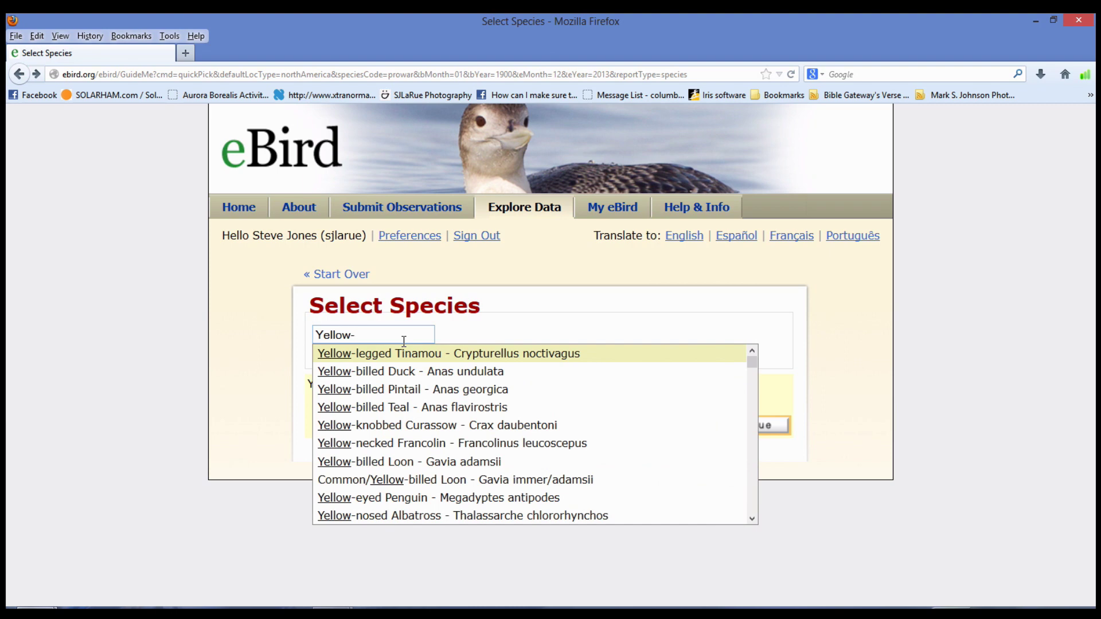
pyautogui.write('billed')
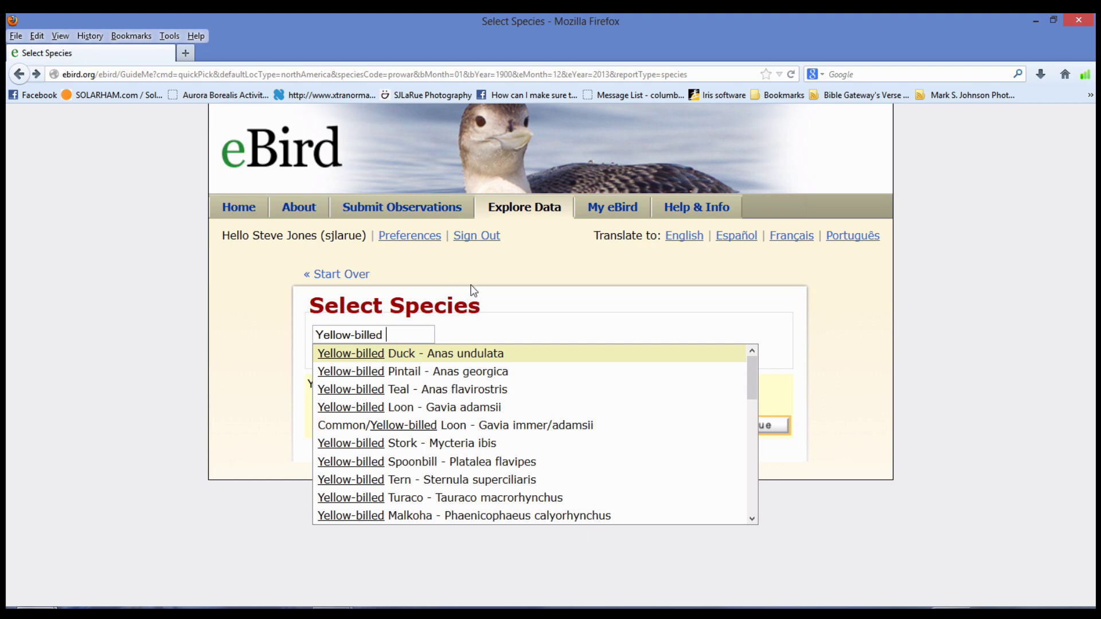
pyautogui.write('Co')
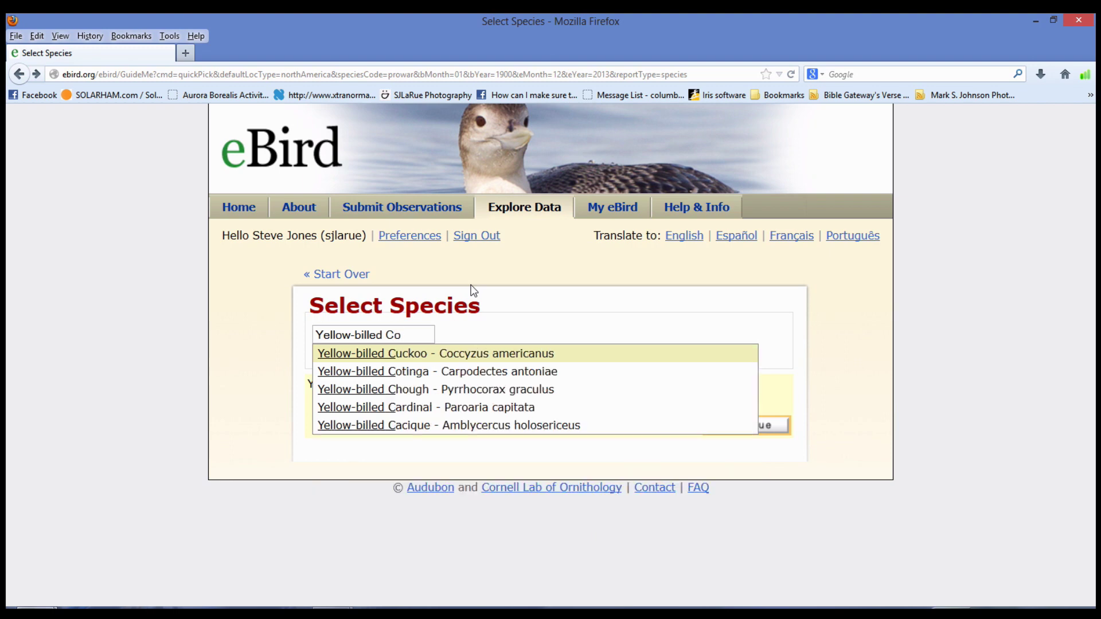
pyautogui.press('BackSpace')
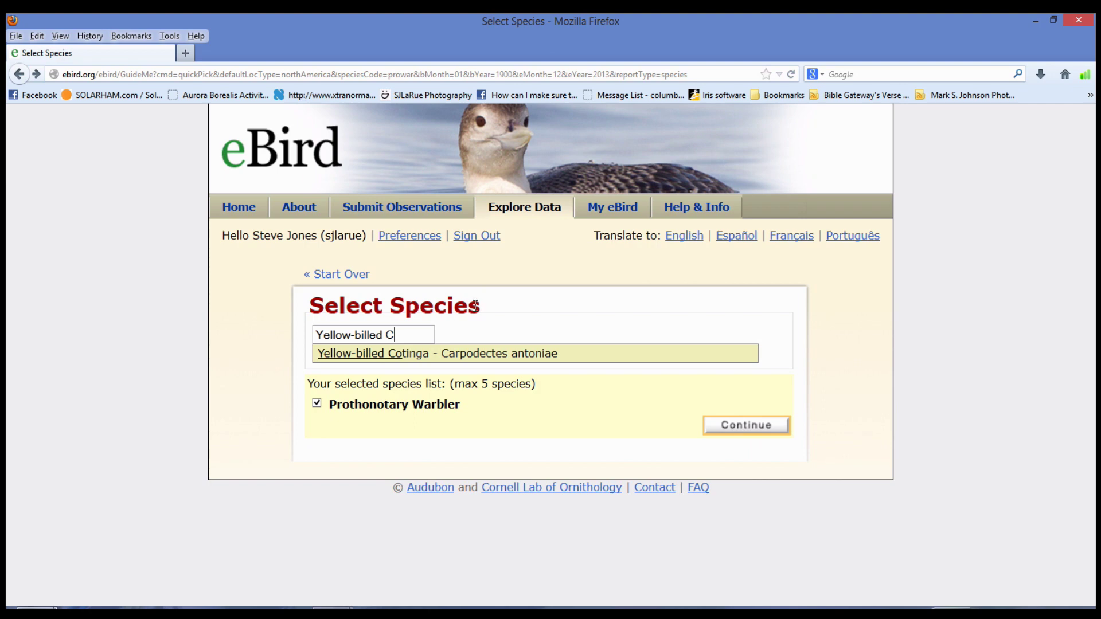
pyautogui.write('u')
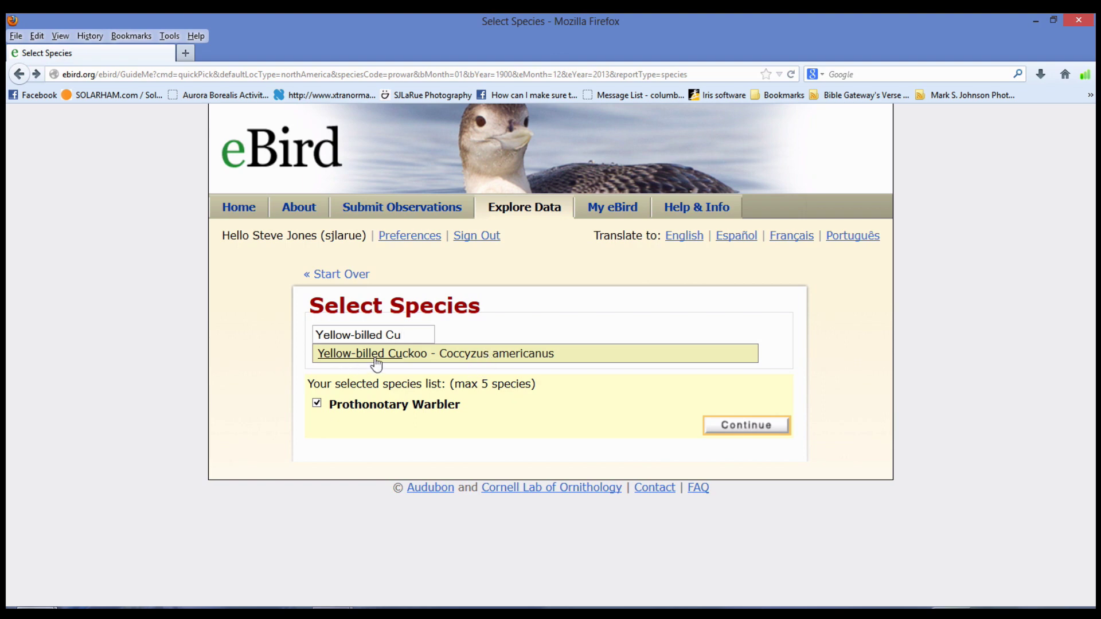
pyautogui.click(424, 365)
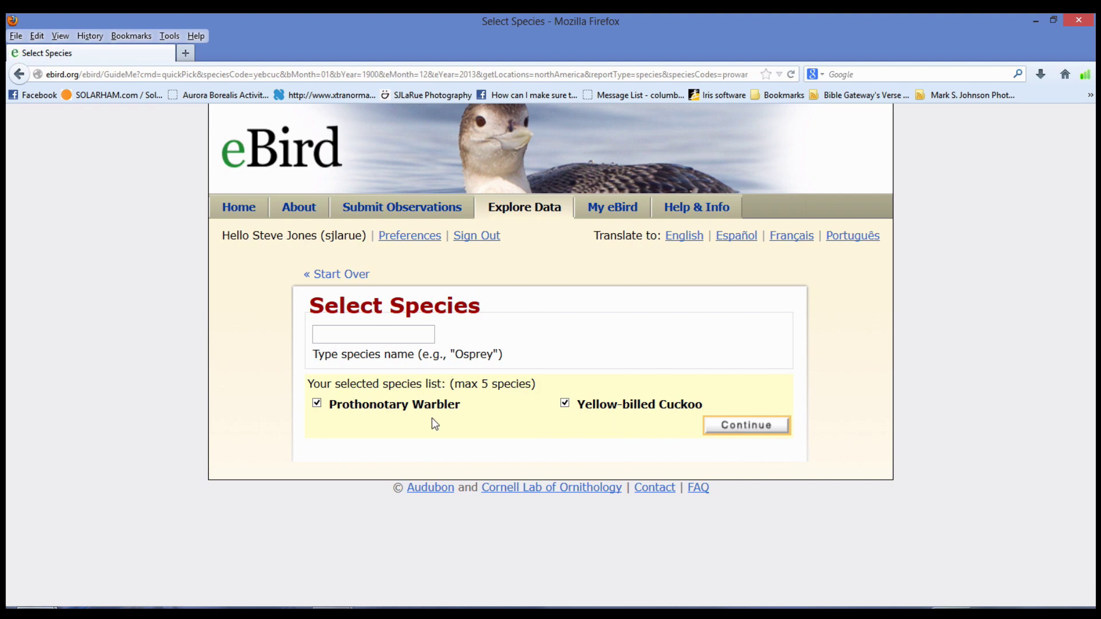
pyautogui.click(741, 434)
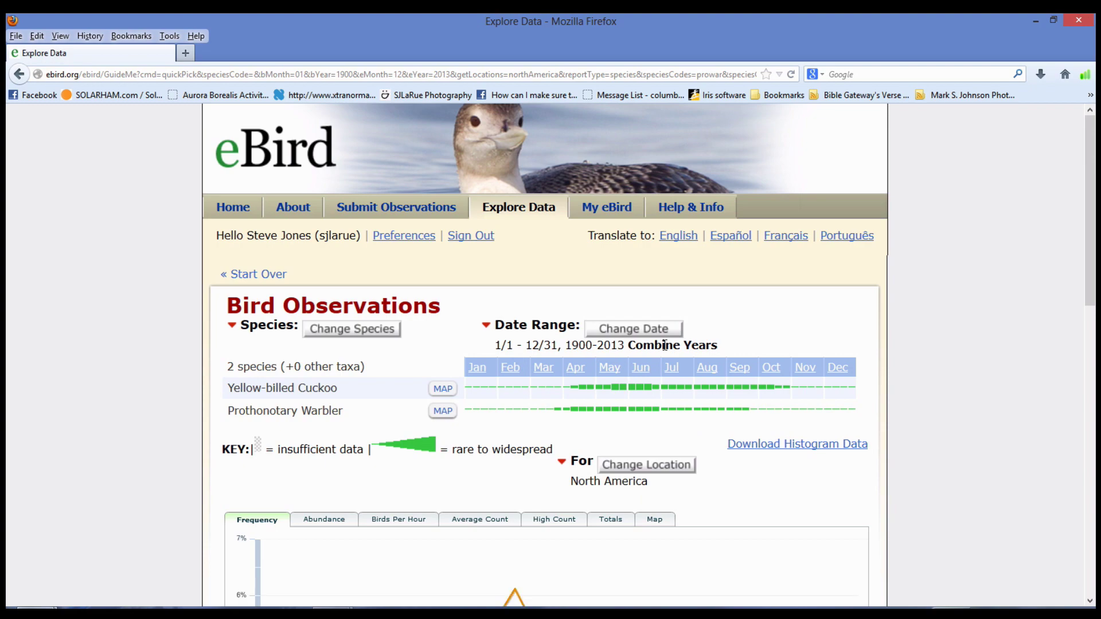
pyautogui.press('super+c')
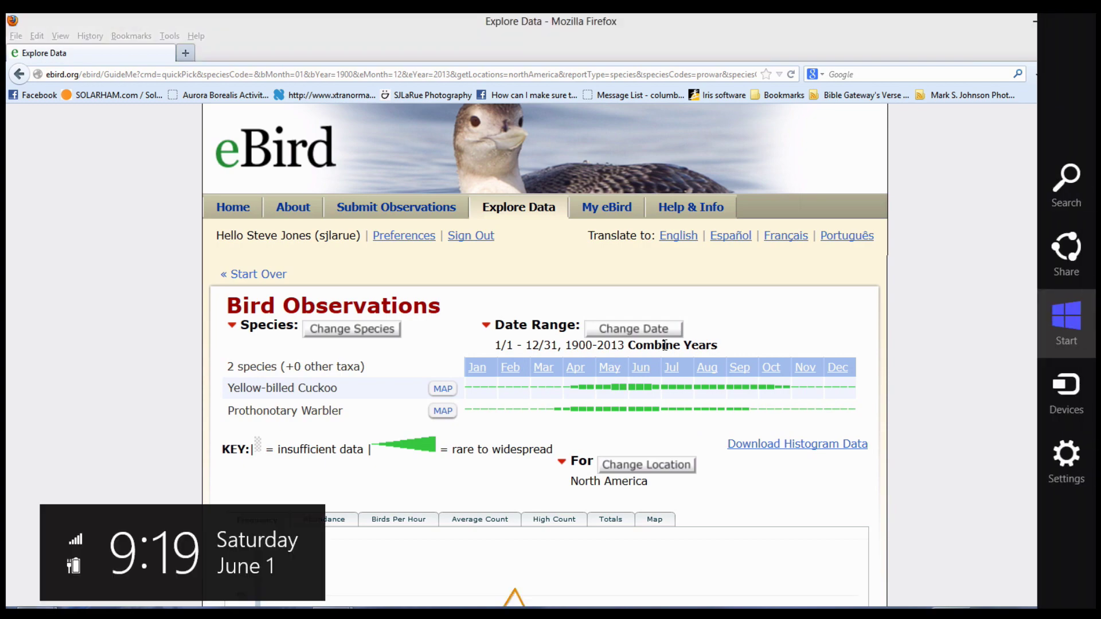
pyautogui.press('Escape')
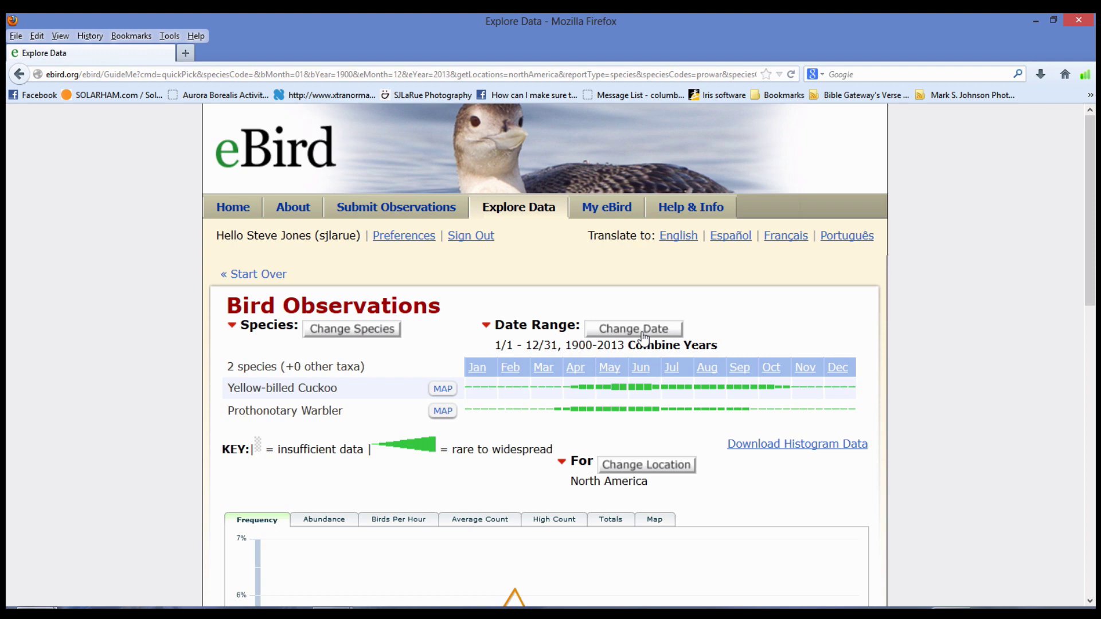
# - Change the observation date range to start in 2000 and apply it to the graph
pyautogui.click(645, 331)
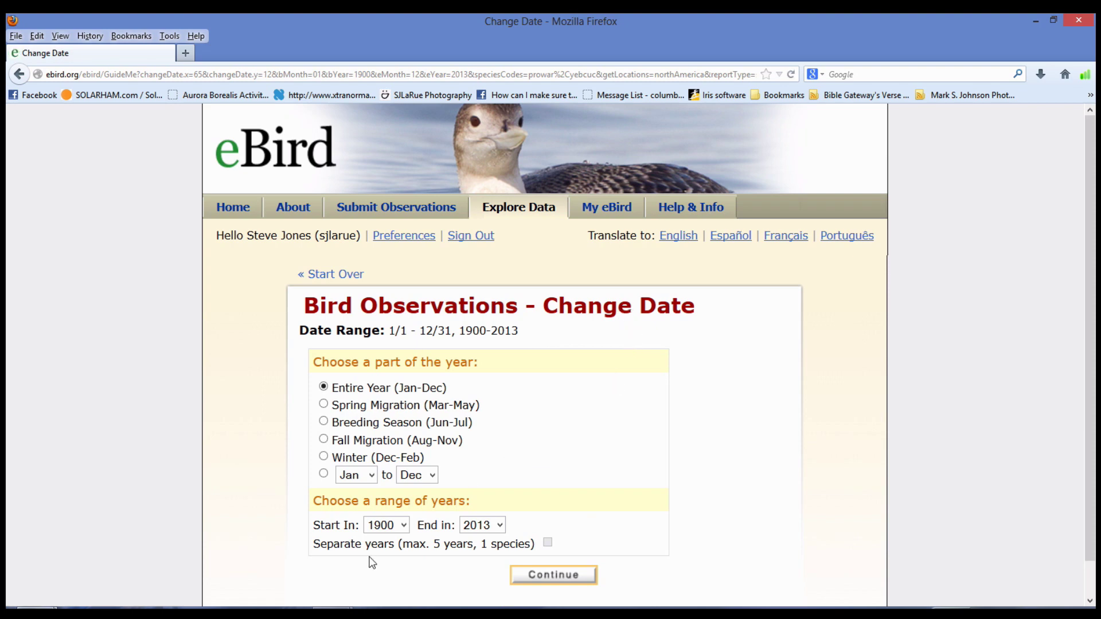
pyautogui.click(404, 525)
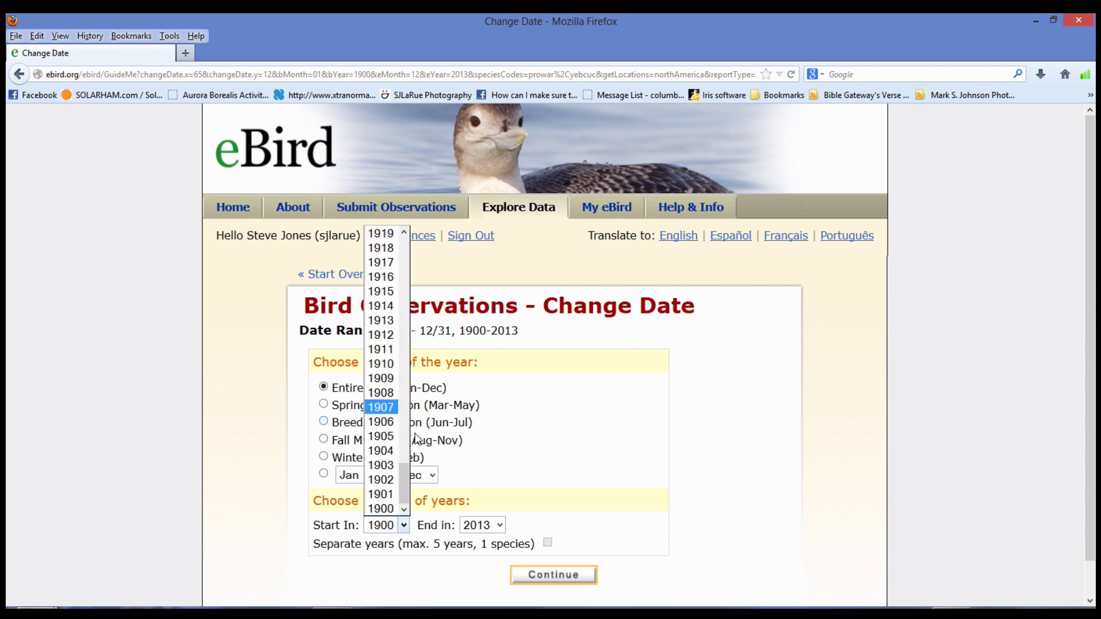
pyautogui.moveTo(405, 465); pyautogui.dragTo(404, 256)
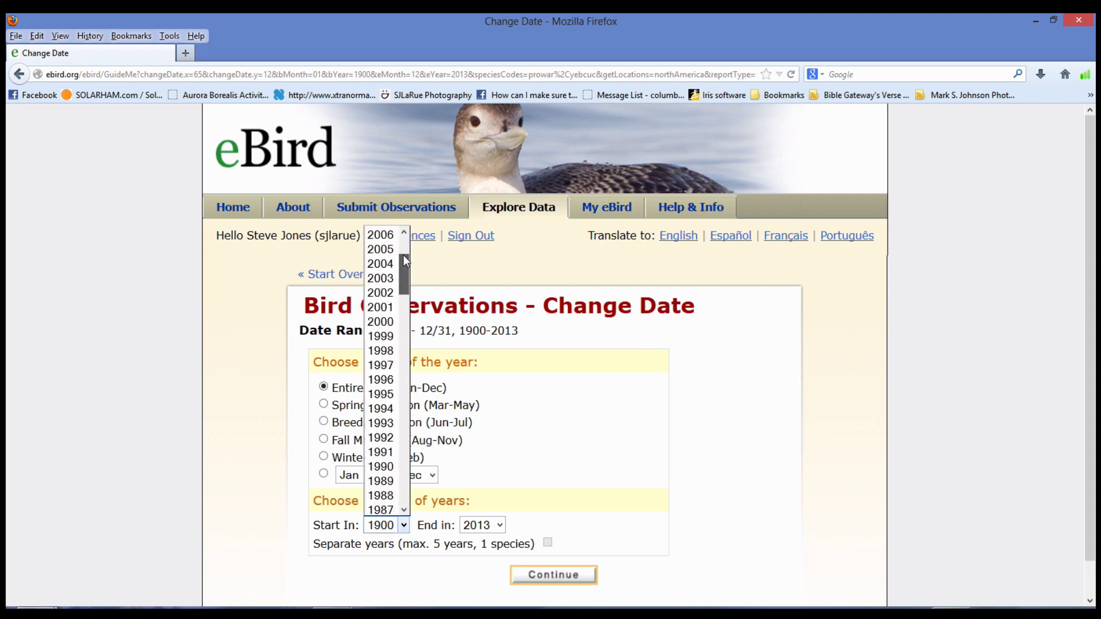
pyautogui.click(383, 322)
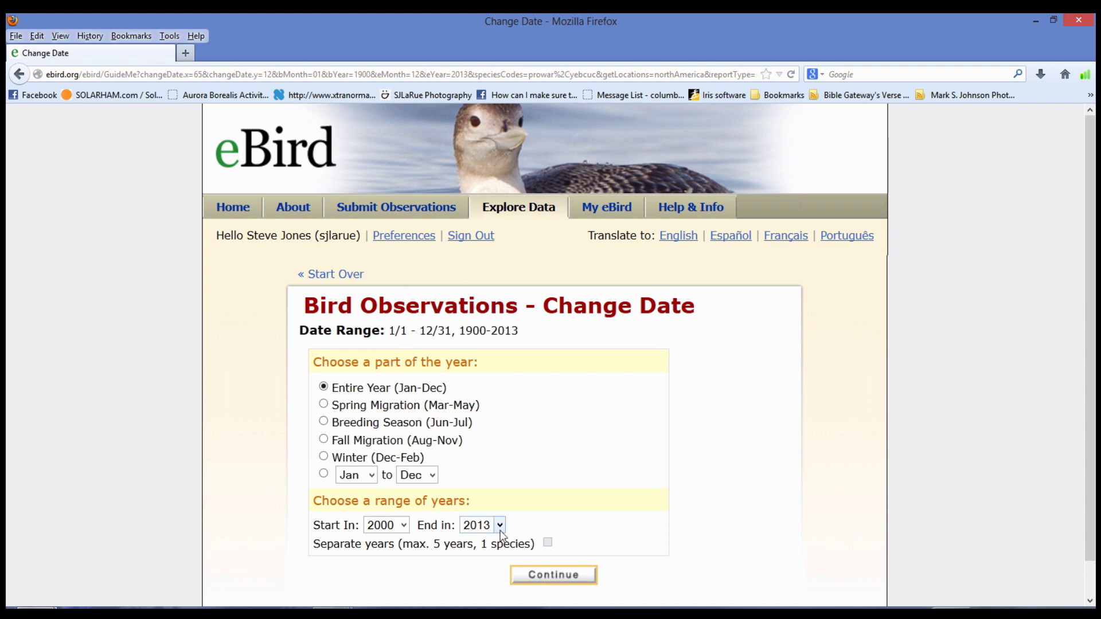
pyautogui.click(555, 580)
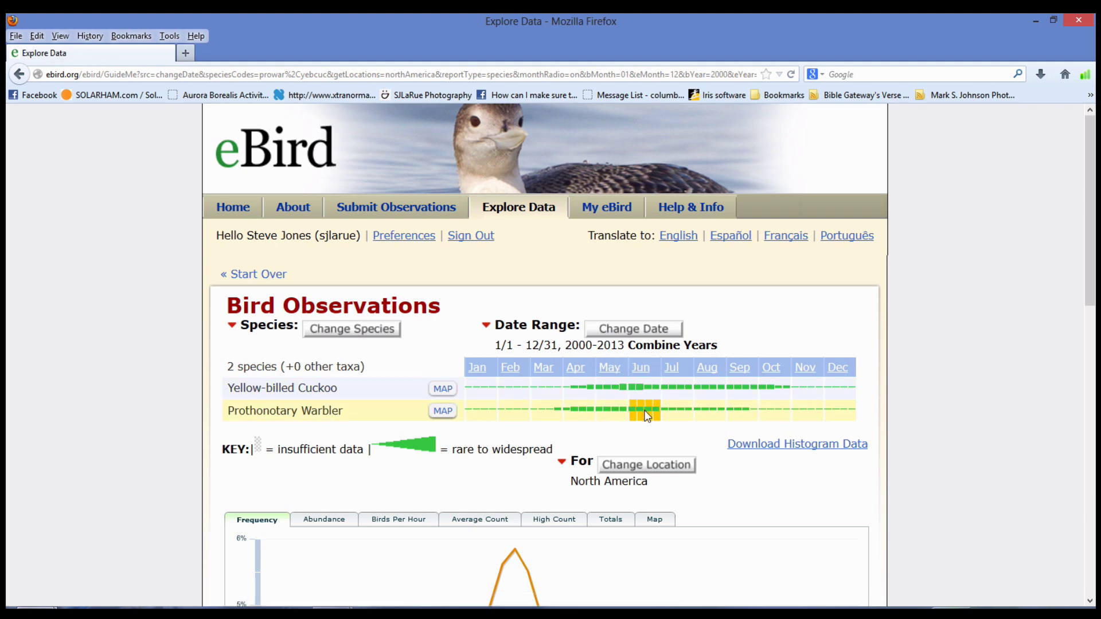
# - Change the graph's location to the entire region of Ohio, United States, and apply it
pyautogui.click(639, 471)
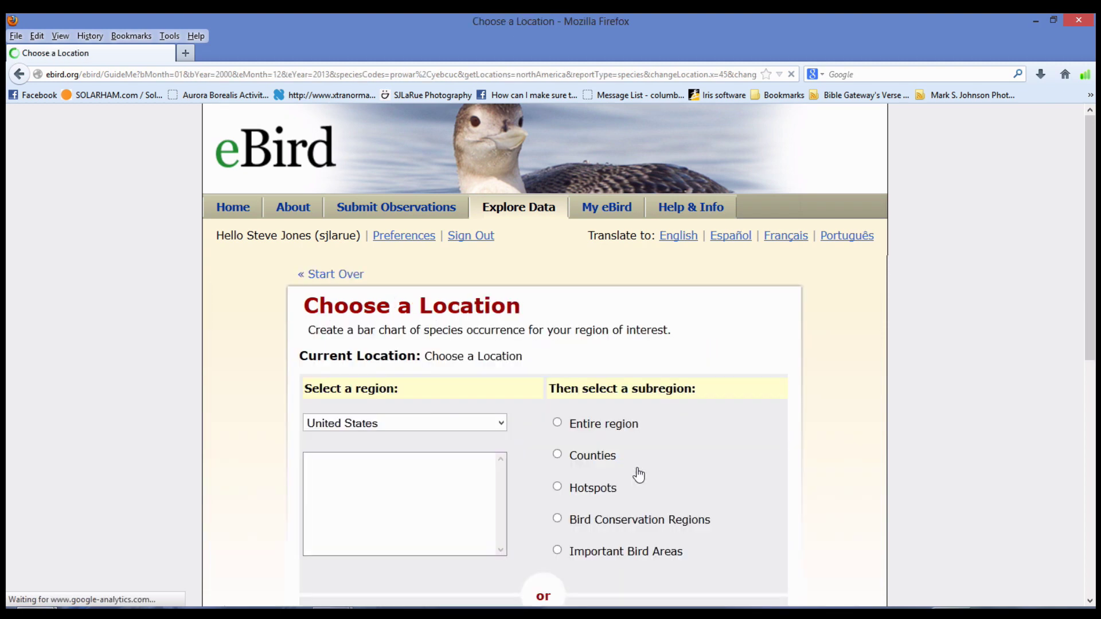
pyautogui.click(414, 427)
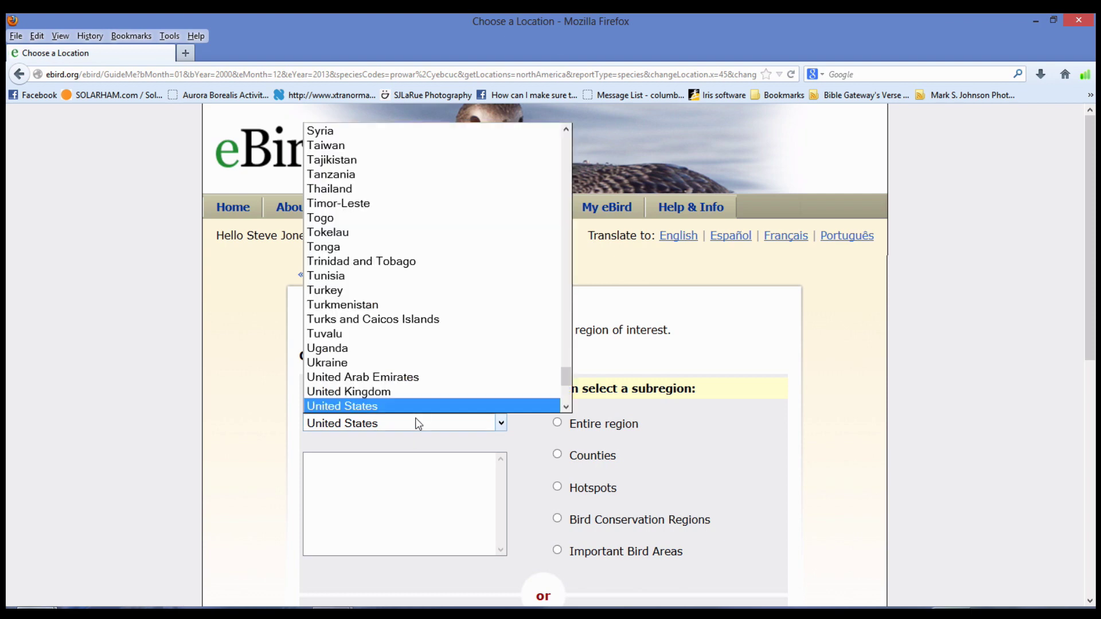
pyautogui.click(408, 504)
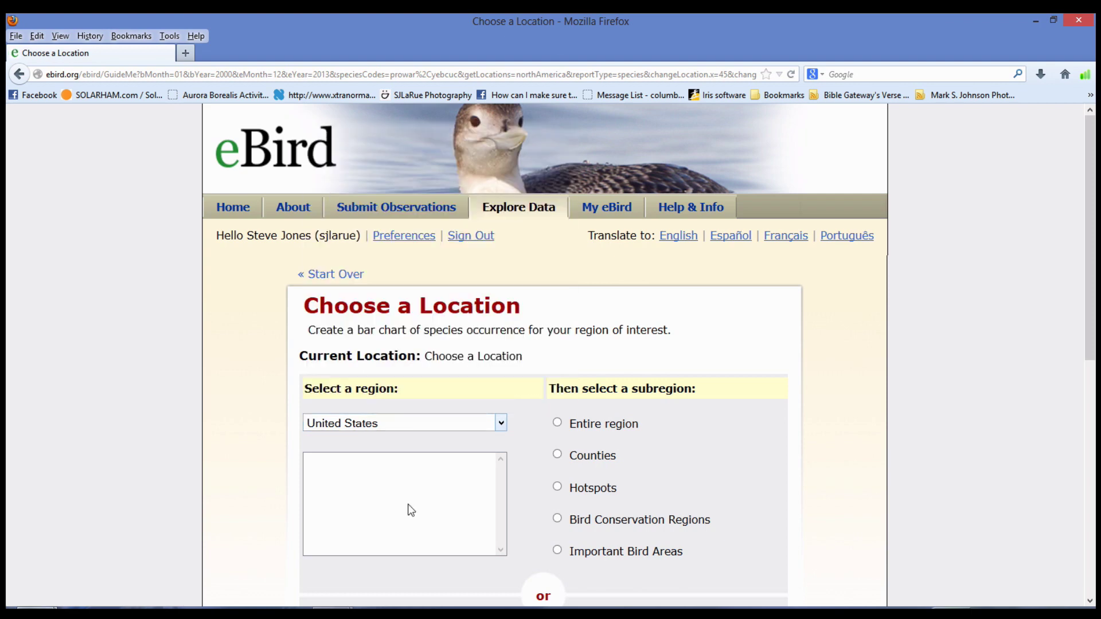
pyautogui.click(334, 521)
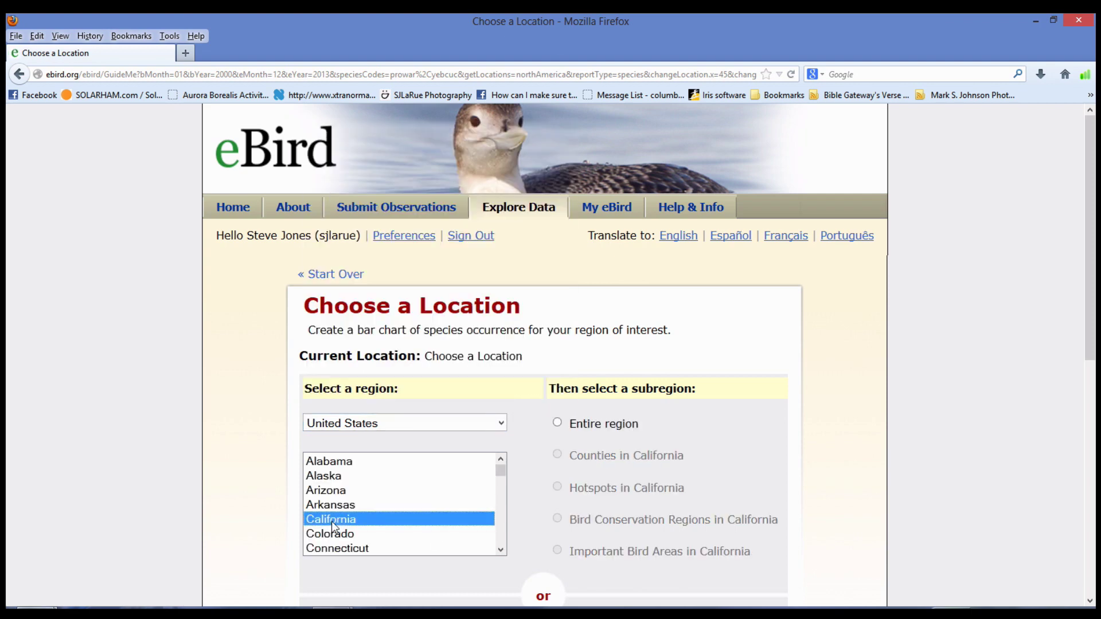
pyautogui.press('o')
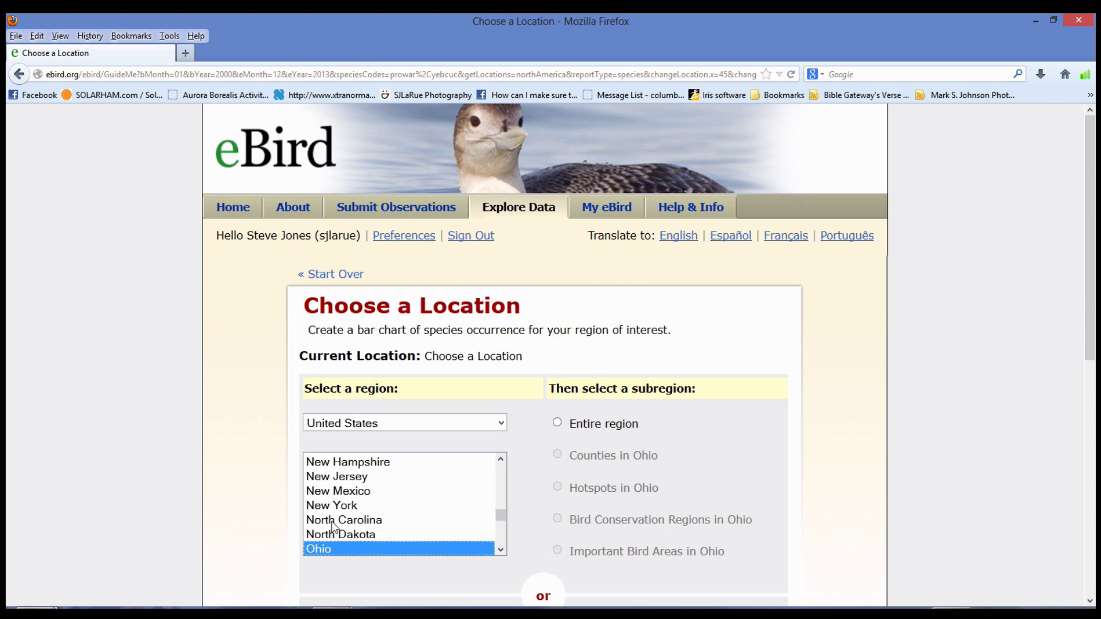
pyautogui.click(515, 487)
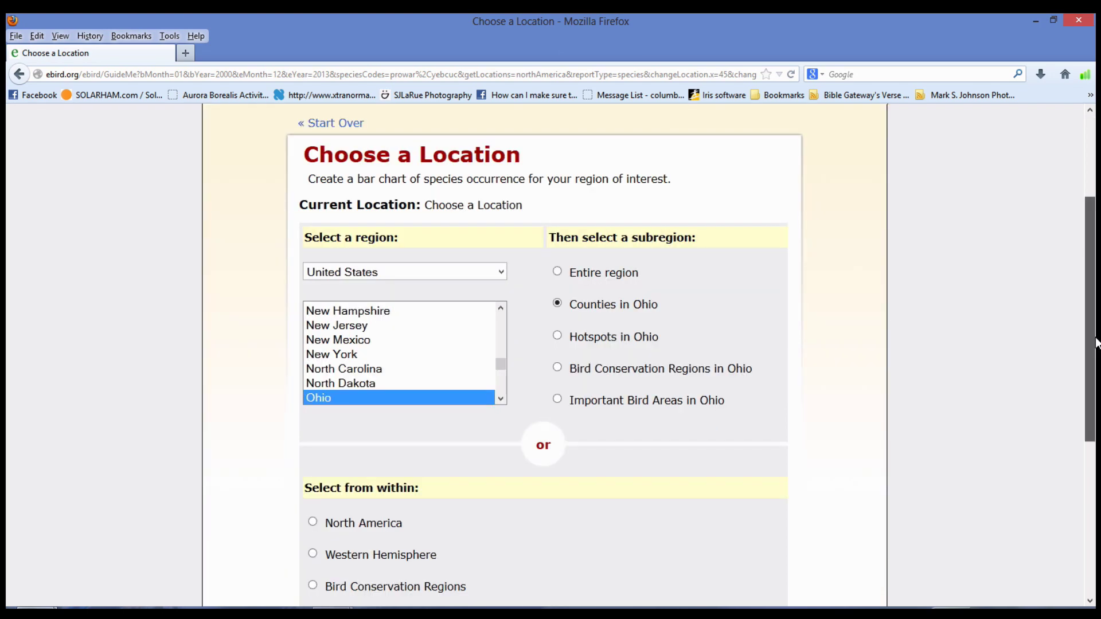
pyautogui.click(594, 278)
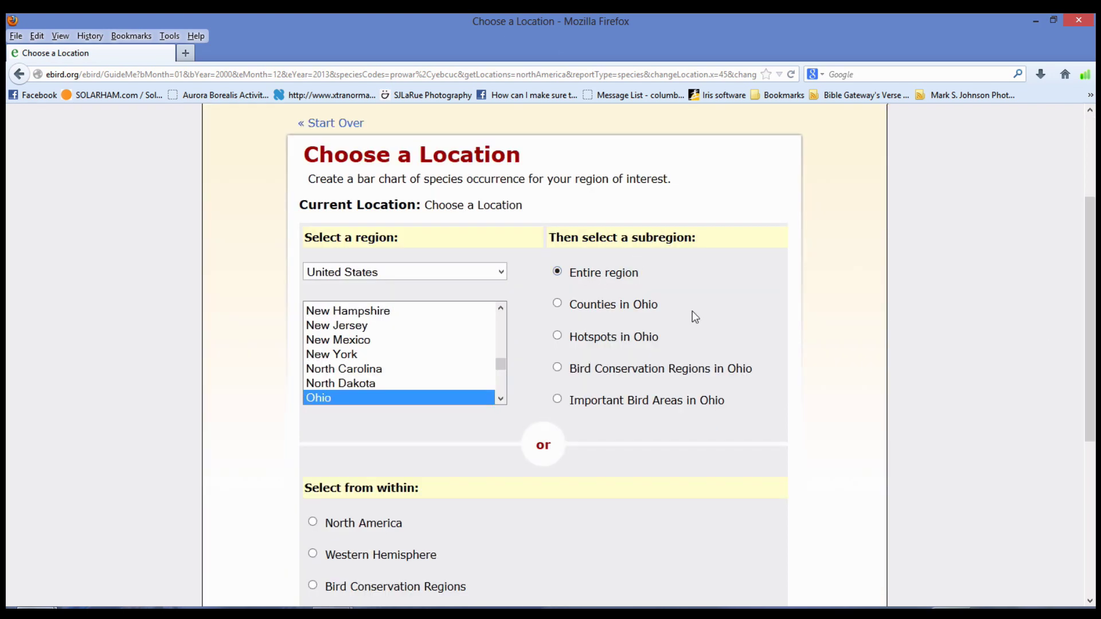
pyautogui.moveTo(1095, 299); pyautogui.dragTo(1095, 452)
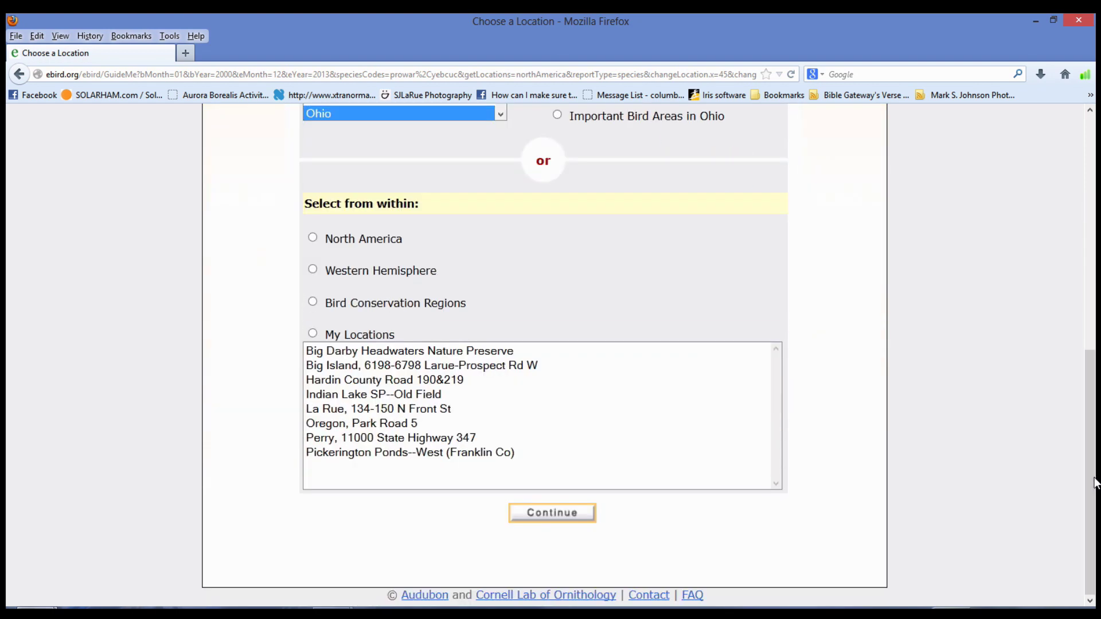
pyautogui.click(567, 522)
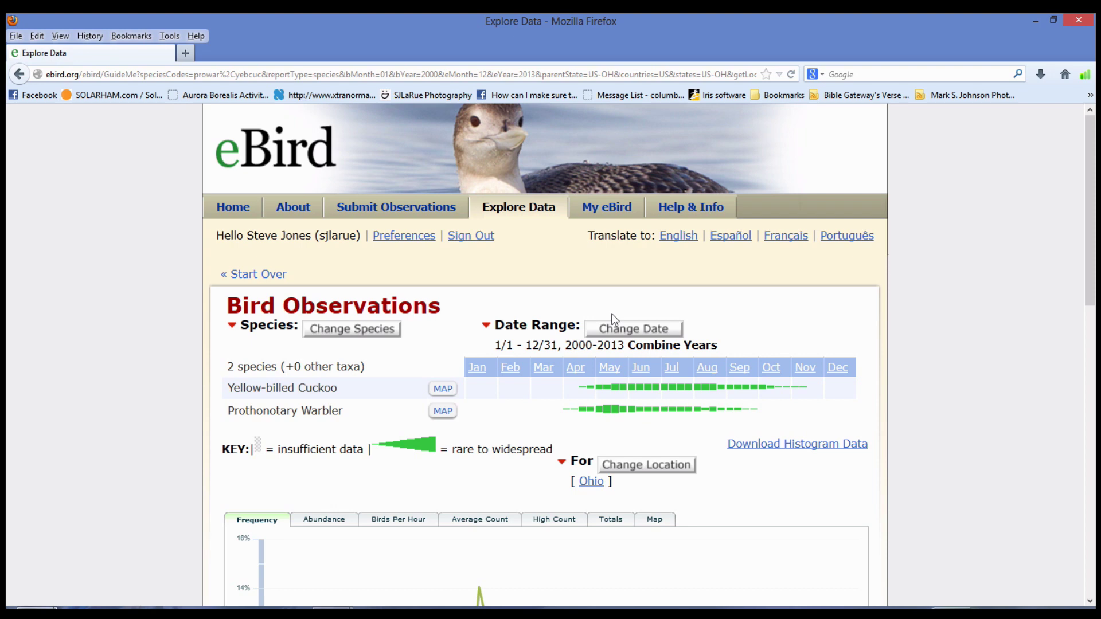
# - Change the graph's location to counties in Ohio, United States, and continue to the county selection
pyautogui.click(652, 473)
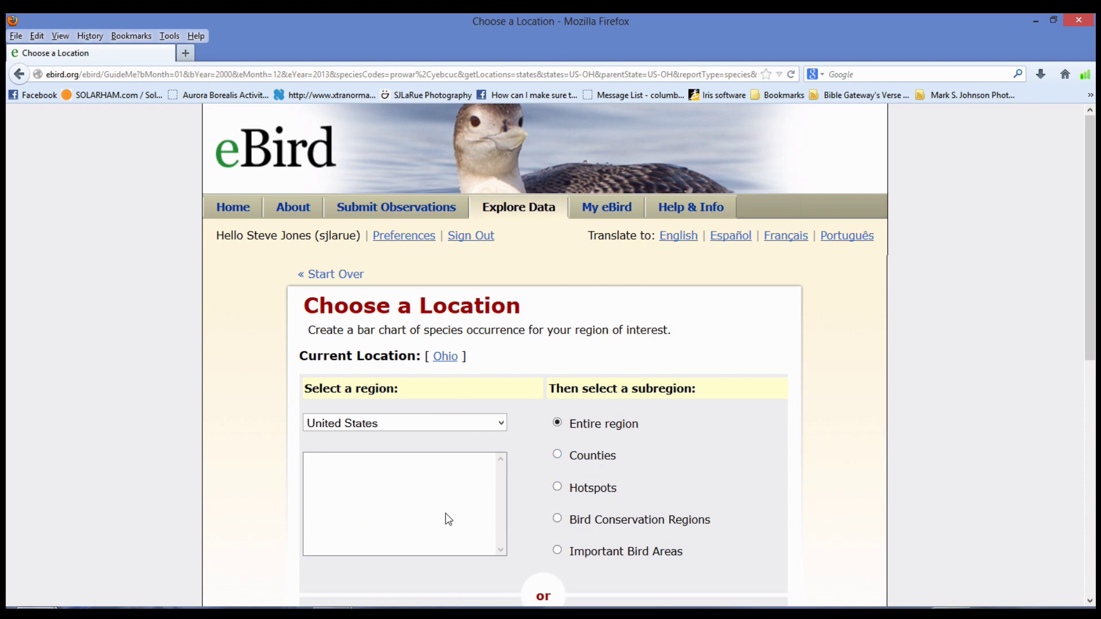
pyautogui.click(476, 511)
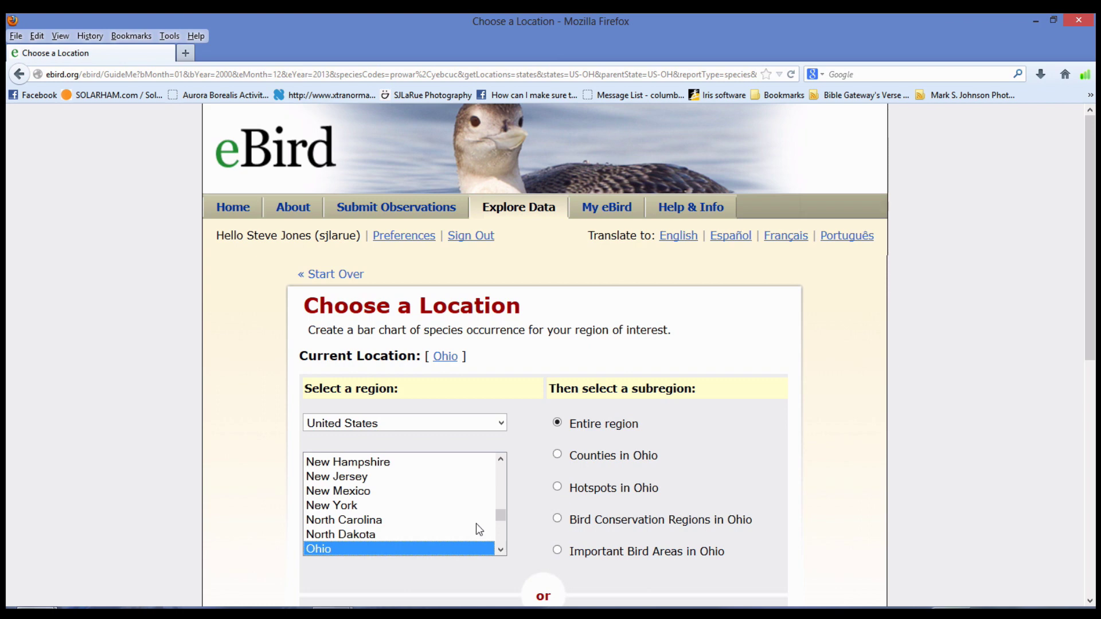
pyautogui.click(584, 457)
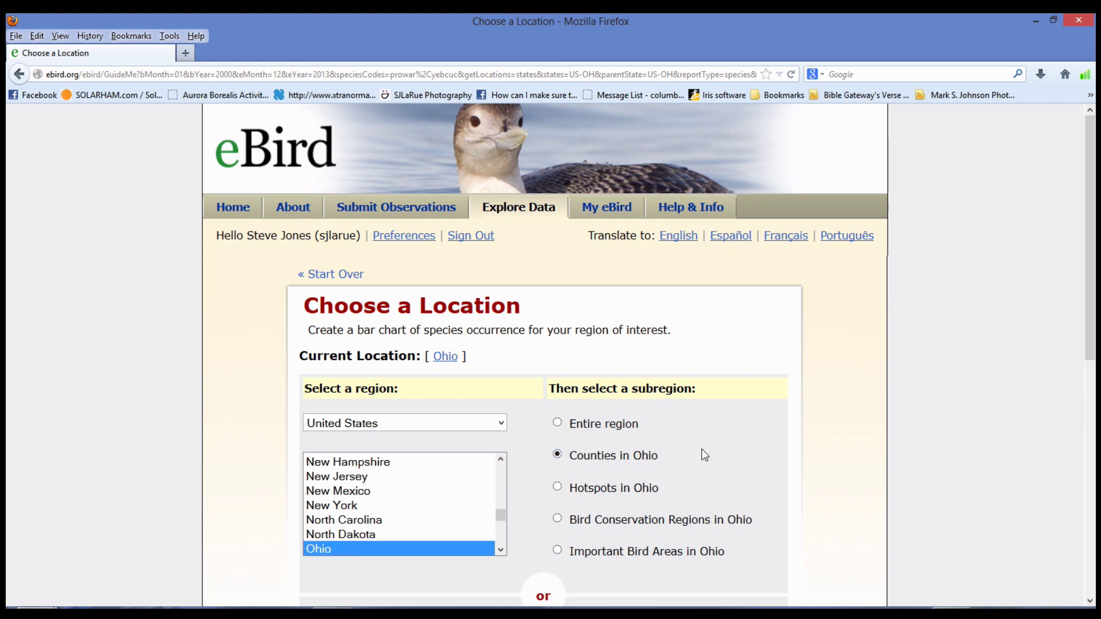
pyautogui.moveTo(1094, 299); pyautogui.dragTo(1096, 400)
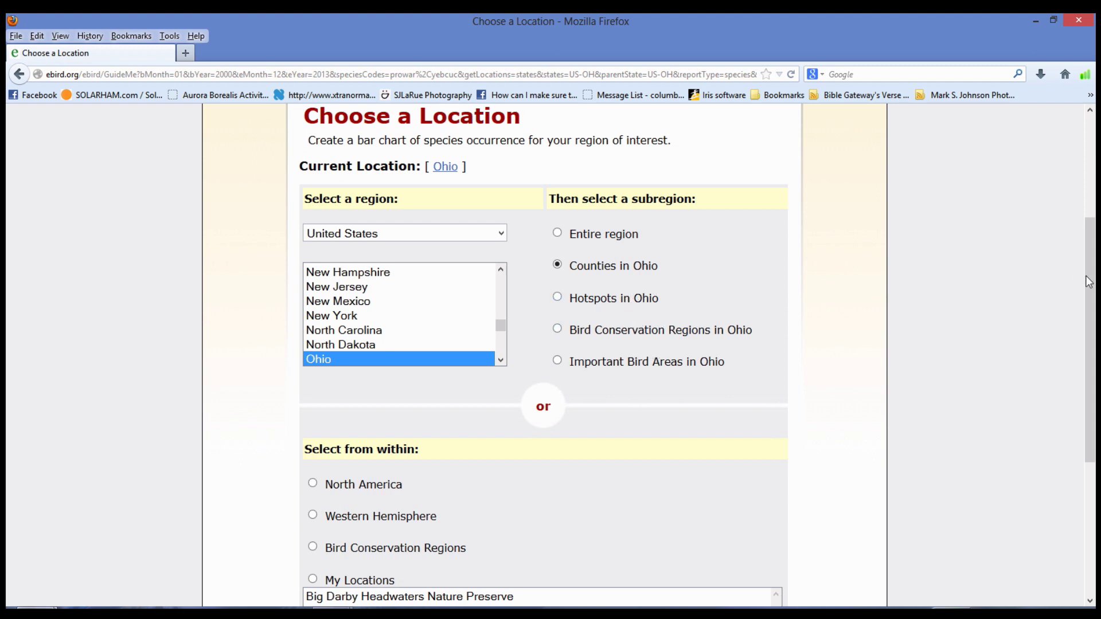
pyautogui.moveTo(1096, 285); pyautogui.dragTo(1067, 434)
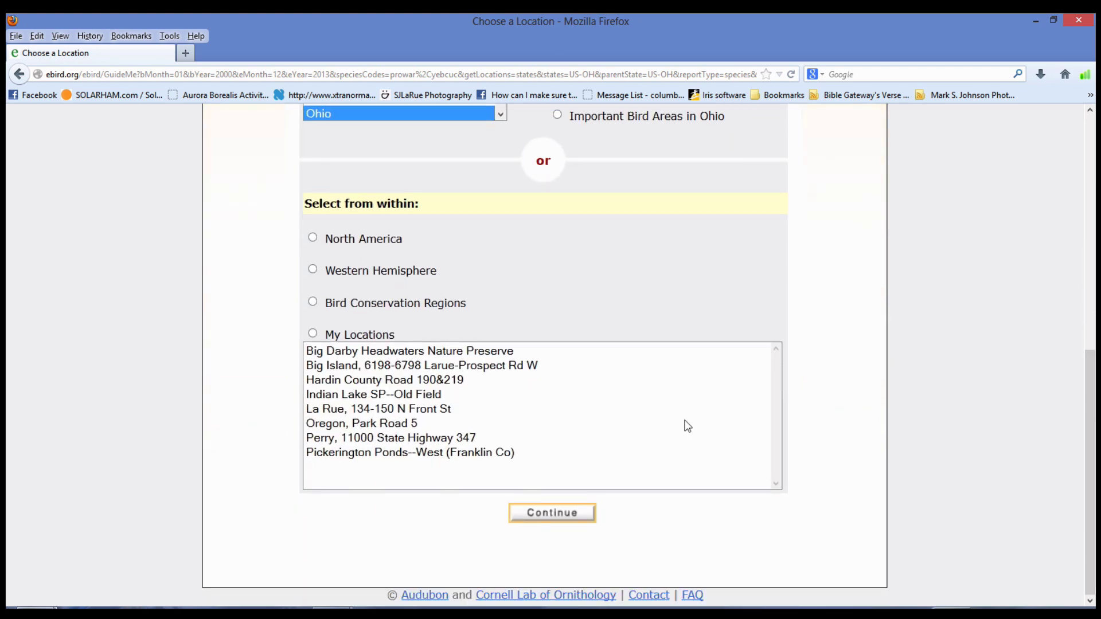
pyautogui.click(575, 519)
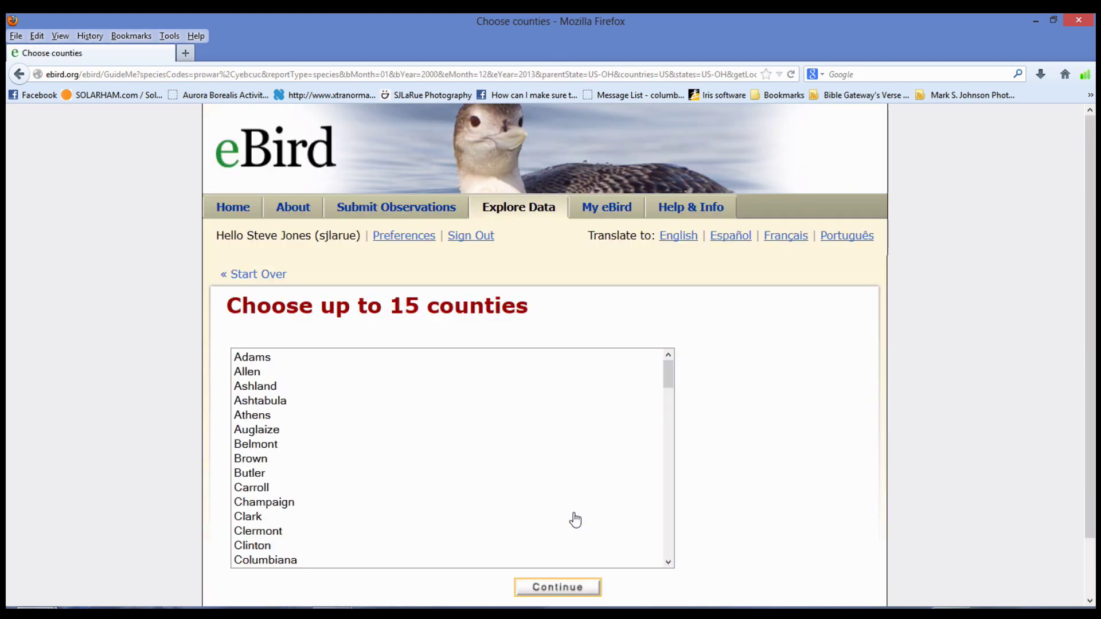
# - Select Franklin as the county and apply it to the two-species observation graph
pyautogui.scroll(-1, 668, 389)
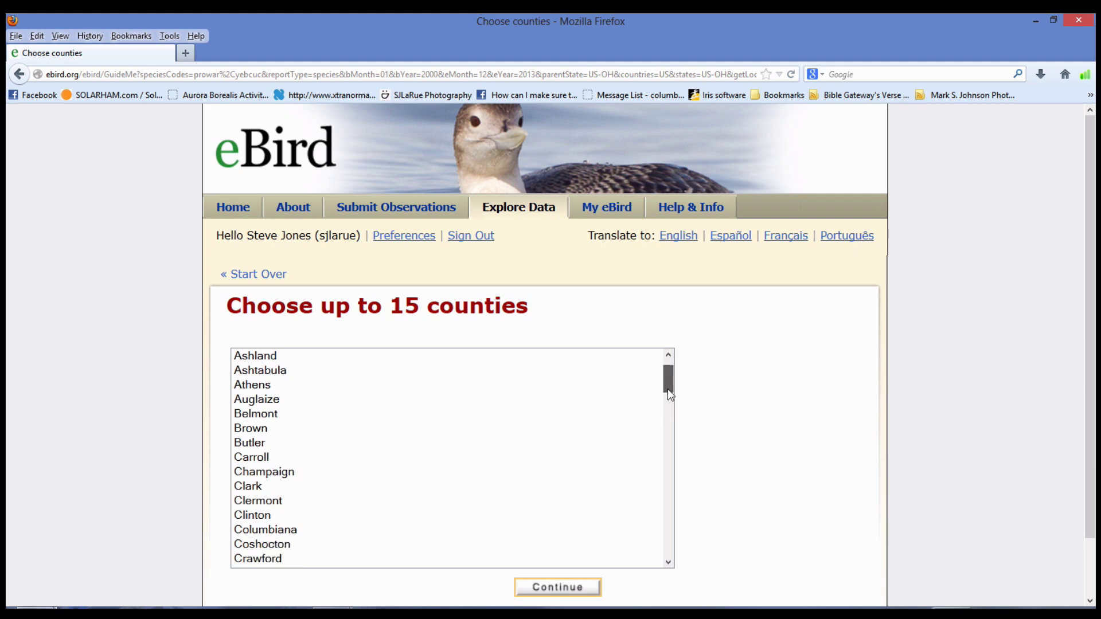
pyautogui.moveTo(668, 389); pyautogui.dragTo(675, 433)
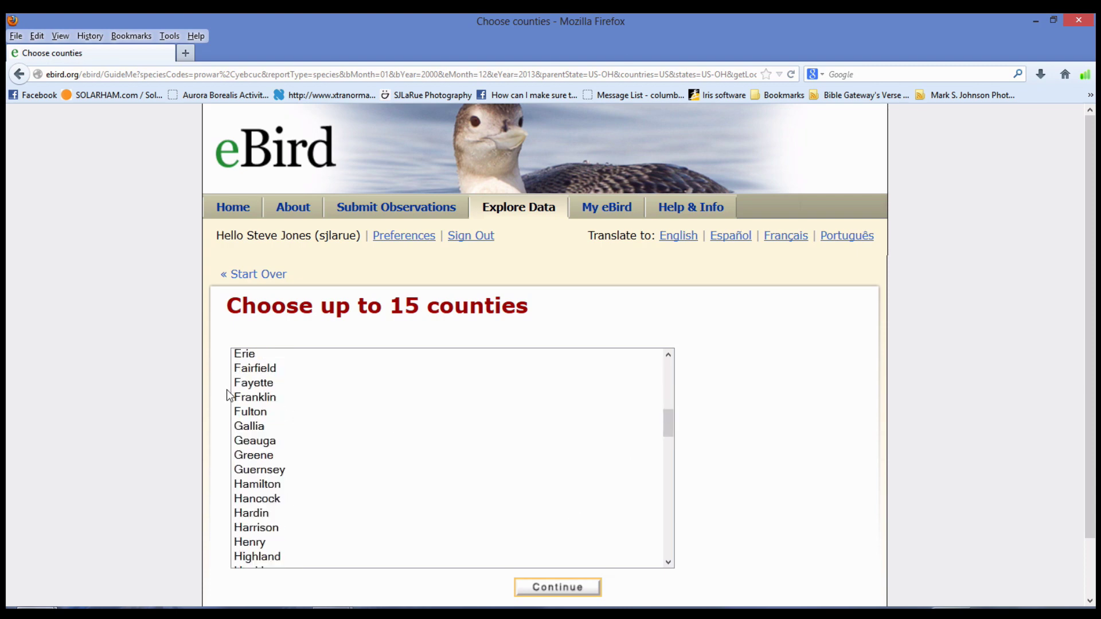
pyautogui.click(254, 398)
pyautogui.click(565, 591)
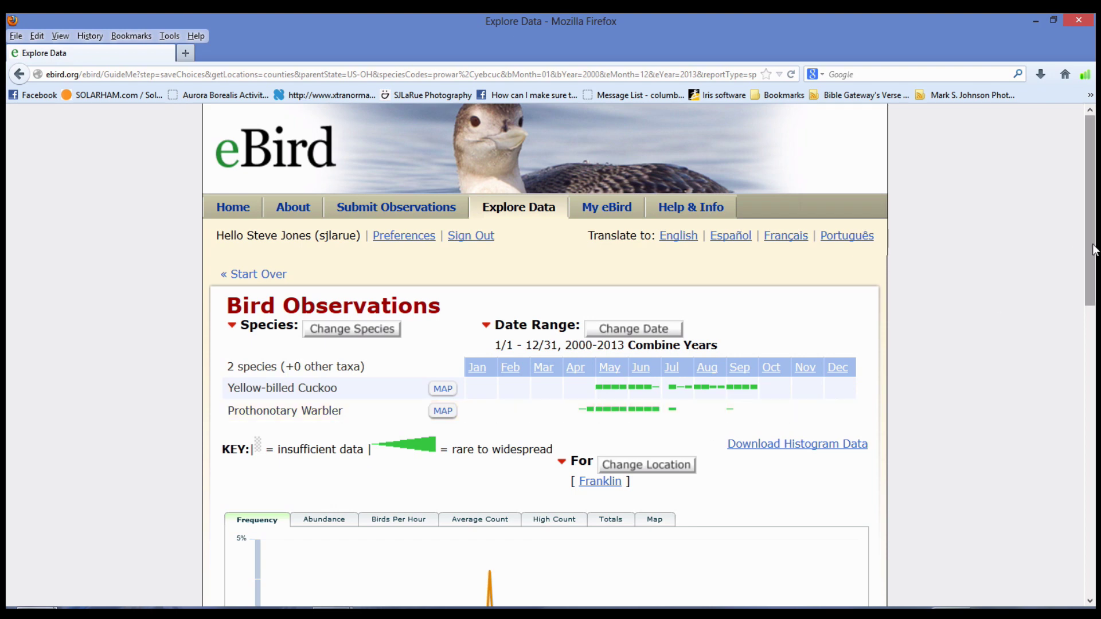
# - Examine the Franklin County frequency graph, comparing both species' weekly occurrence through the year
pyautogui.moveTo(1096, 258); pyautogui.dragTo(1096, 444)
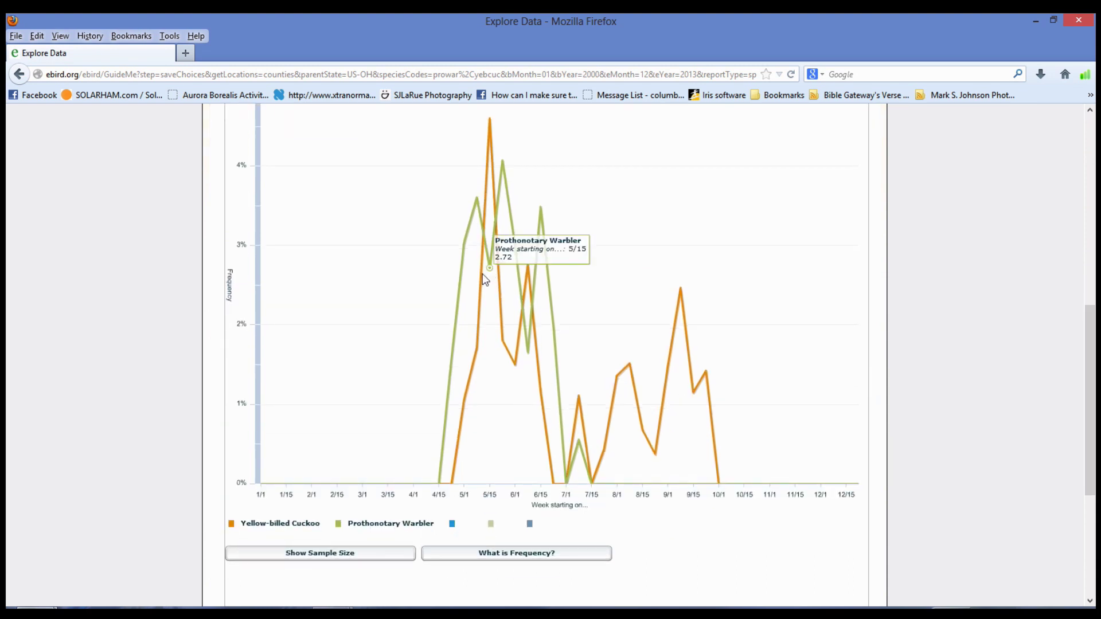
pyautogui.moveTo(489, 265)
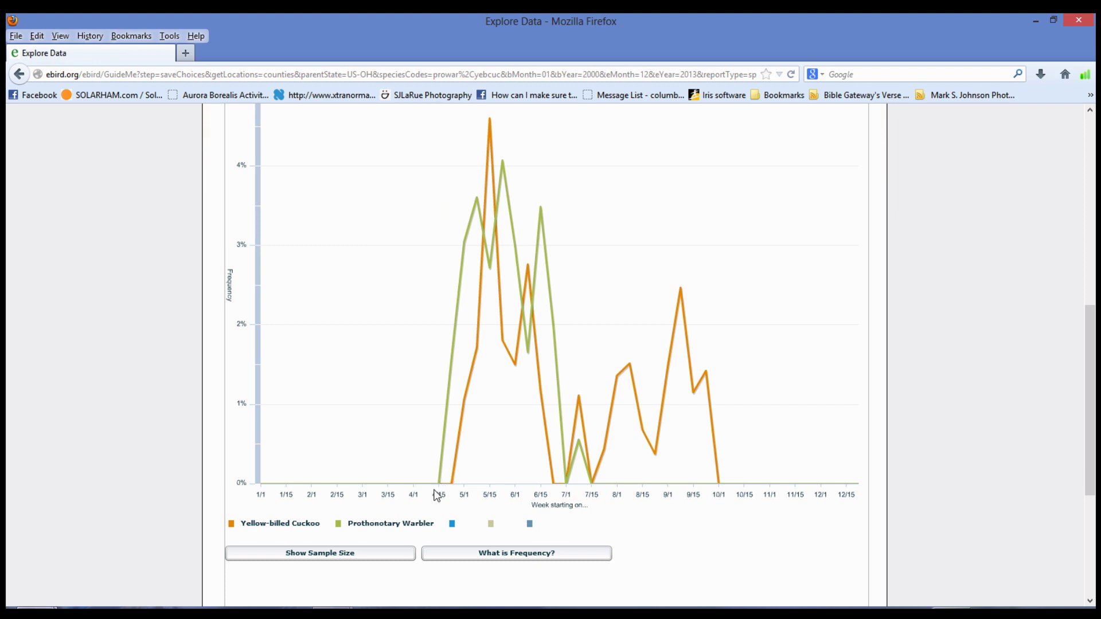
pyautogui.moveTo(687, 495)
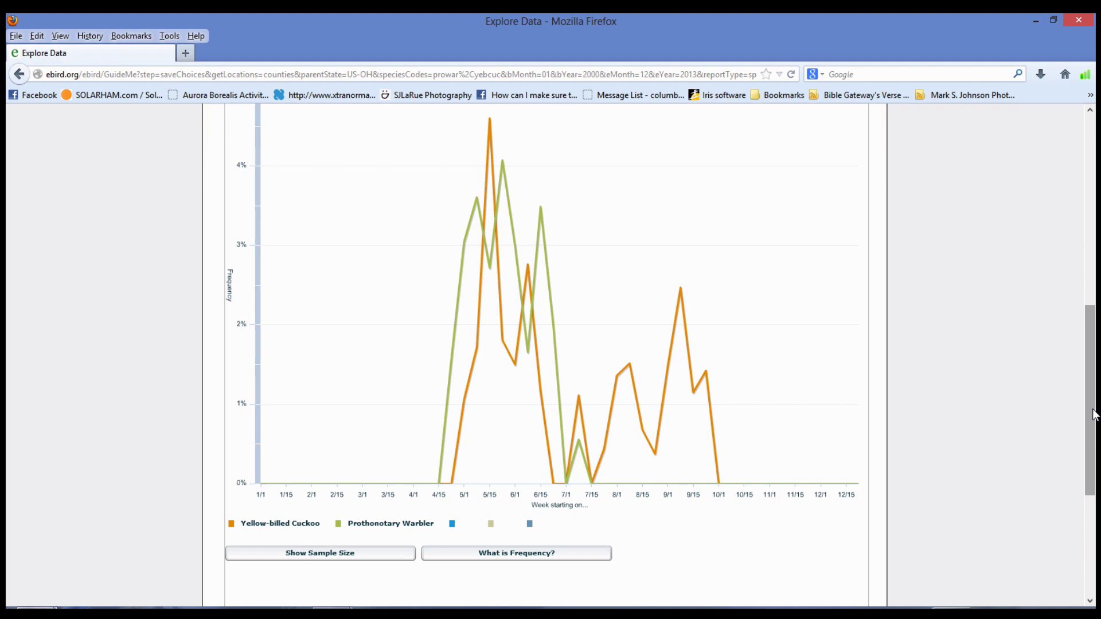
pyautogui.moveTo(1095, 414); pyautogui.dragTo(1095, 236)
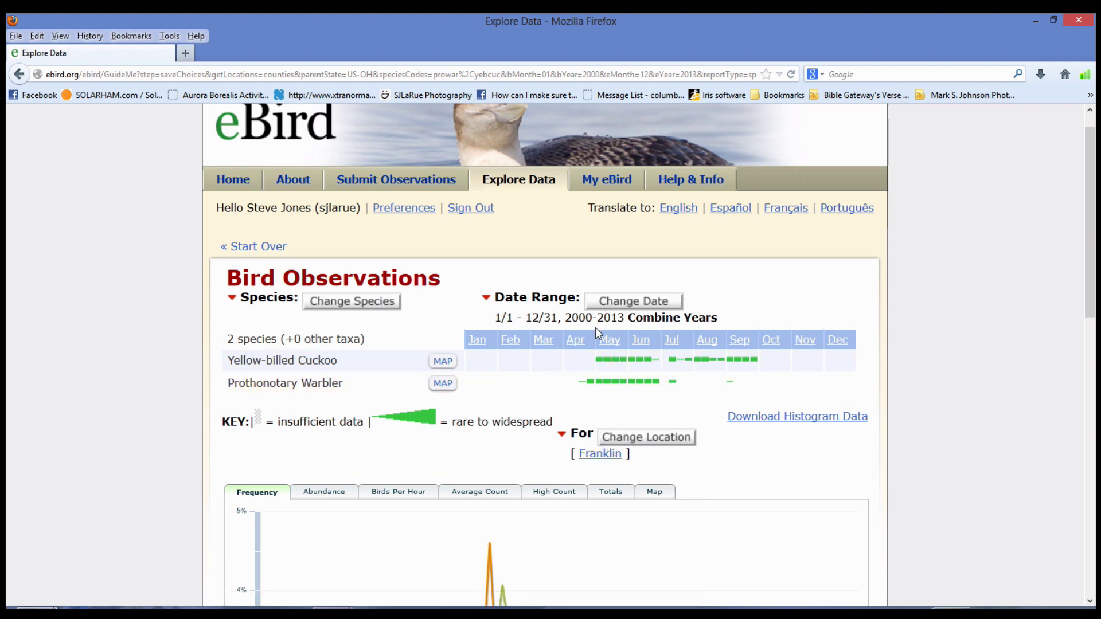
# - Open the Prothonotary Warbler range map and set its date range to year-round, current year
pyautogui.click(443, 383)
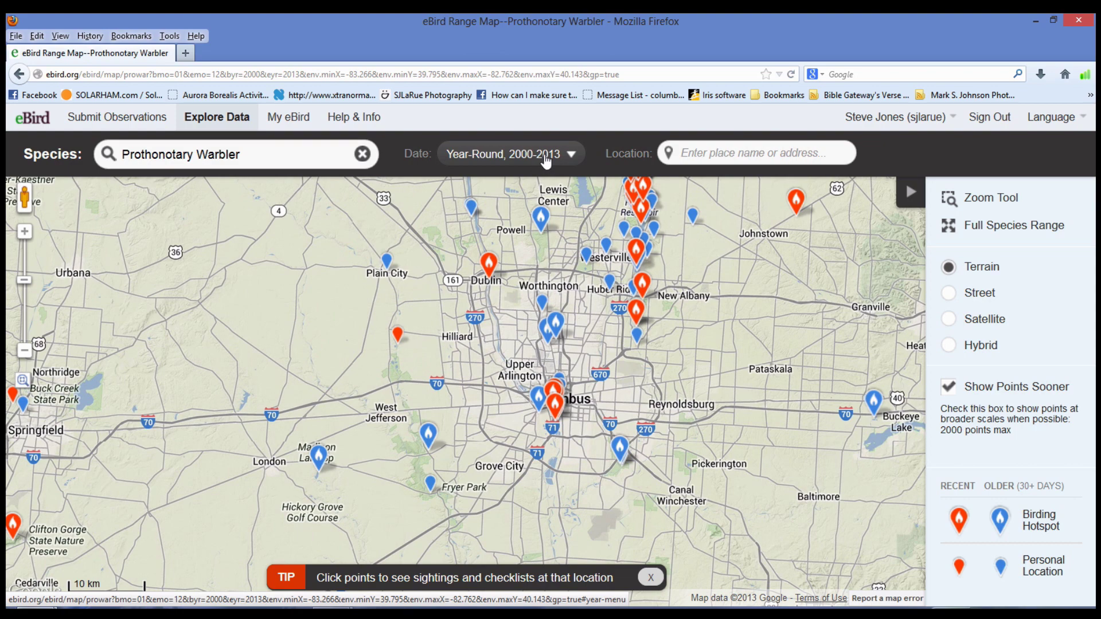
pyautogui.click(545, 159)
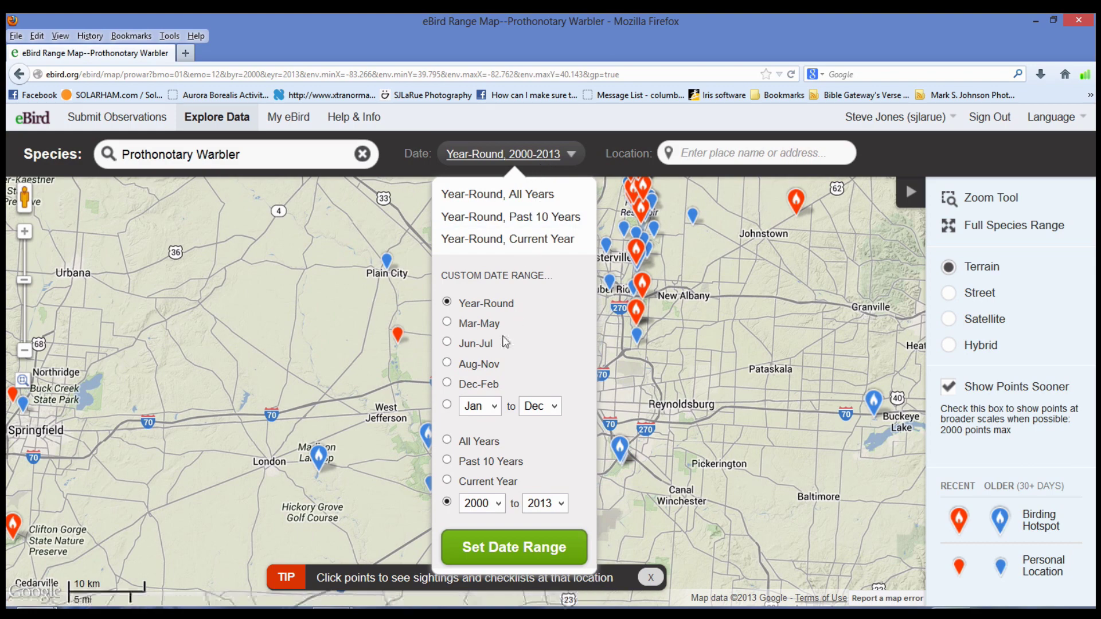
pyautogui.click(537, 241)
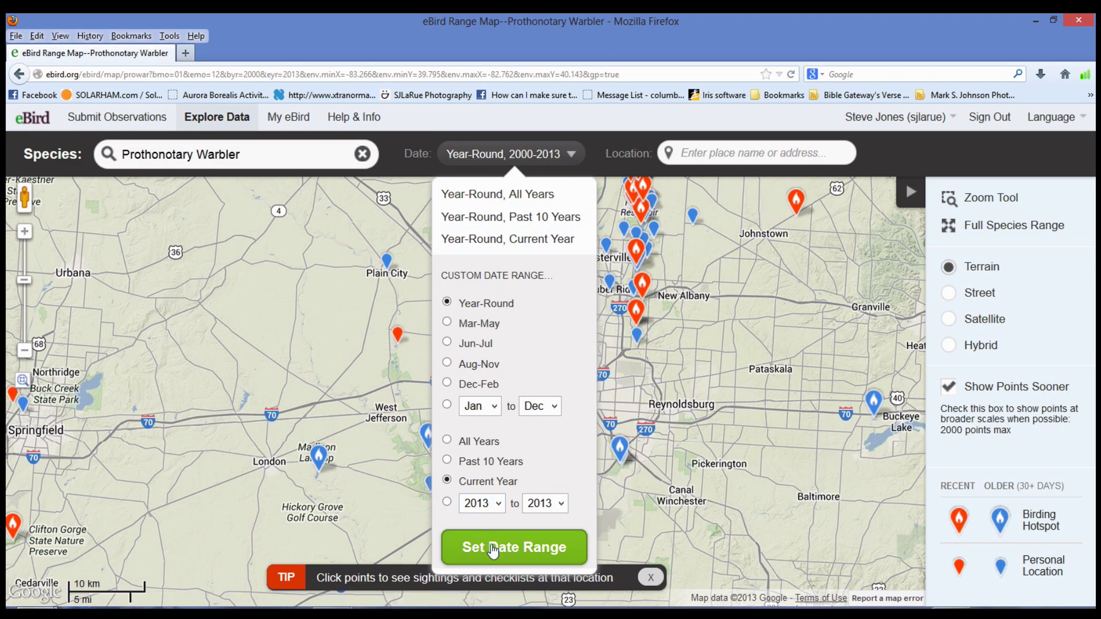
pyautogui.click(493, 549)
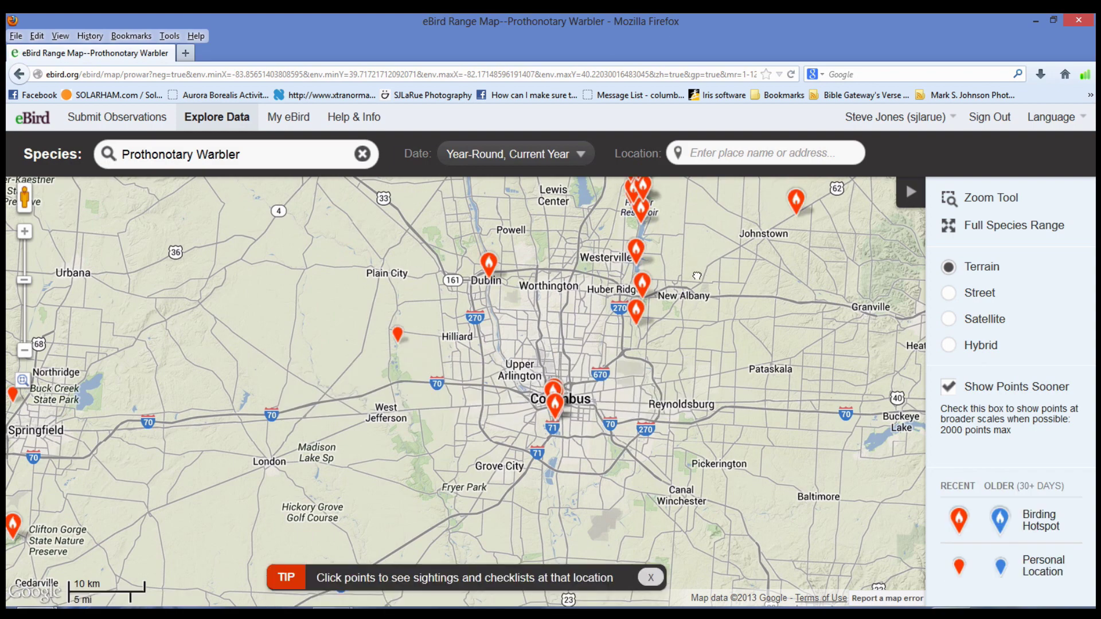
# - Examine the Prothonotary Warbler sighting points north of Columbus, closing in on Hoover Reservoir
pyautogui.moveTo(697, 276); pyautogui.dragTo(654, 385)
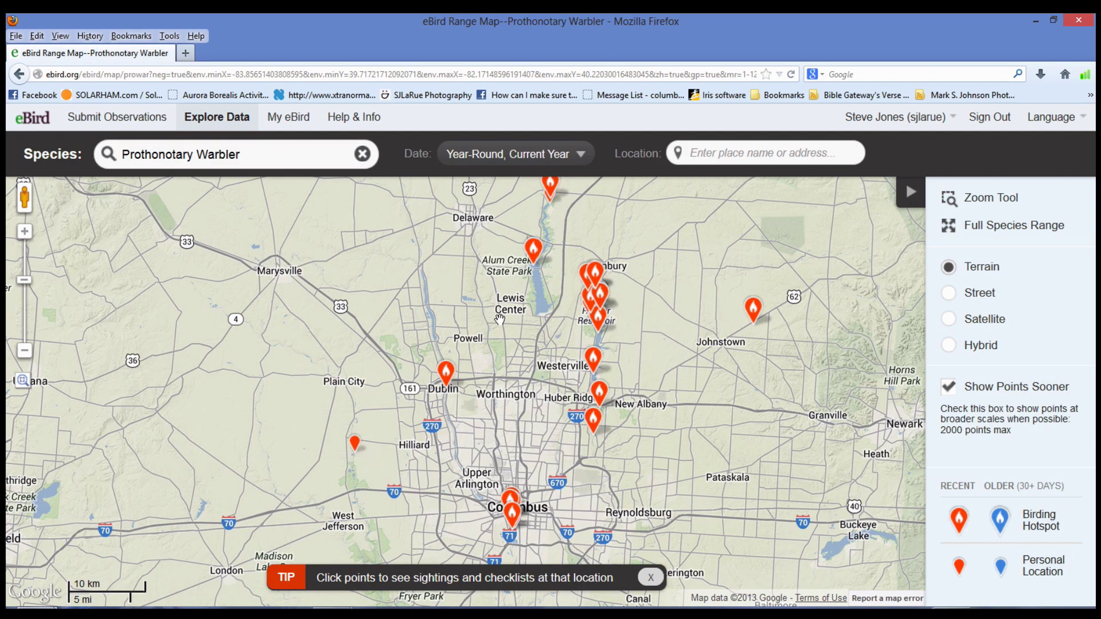
pyautogui.click(26, 233)
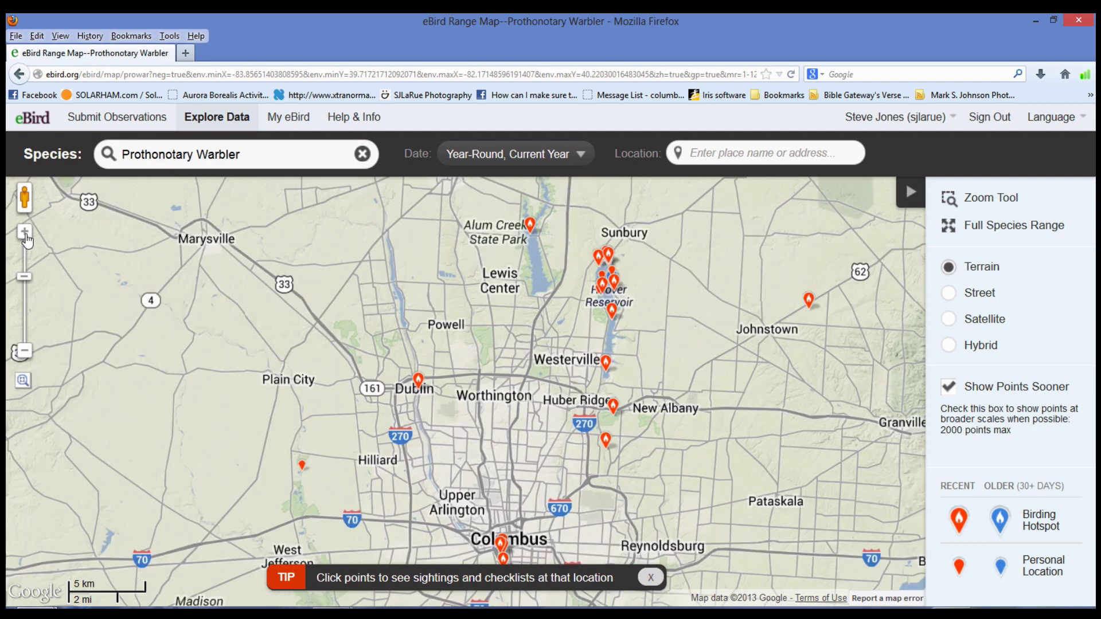
pyautogui.click(25, 233)
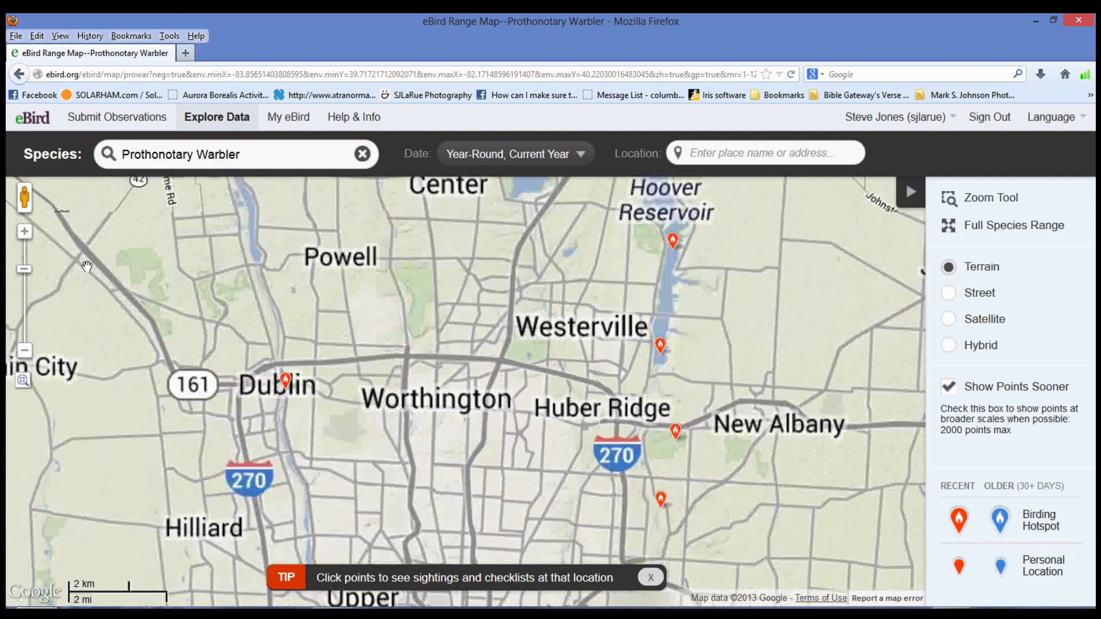
pyautogui.moveTo(588, 291); pyautogui.dragTo(517, 469)
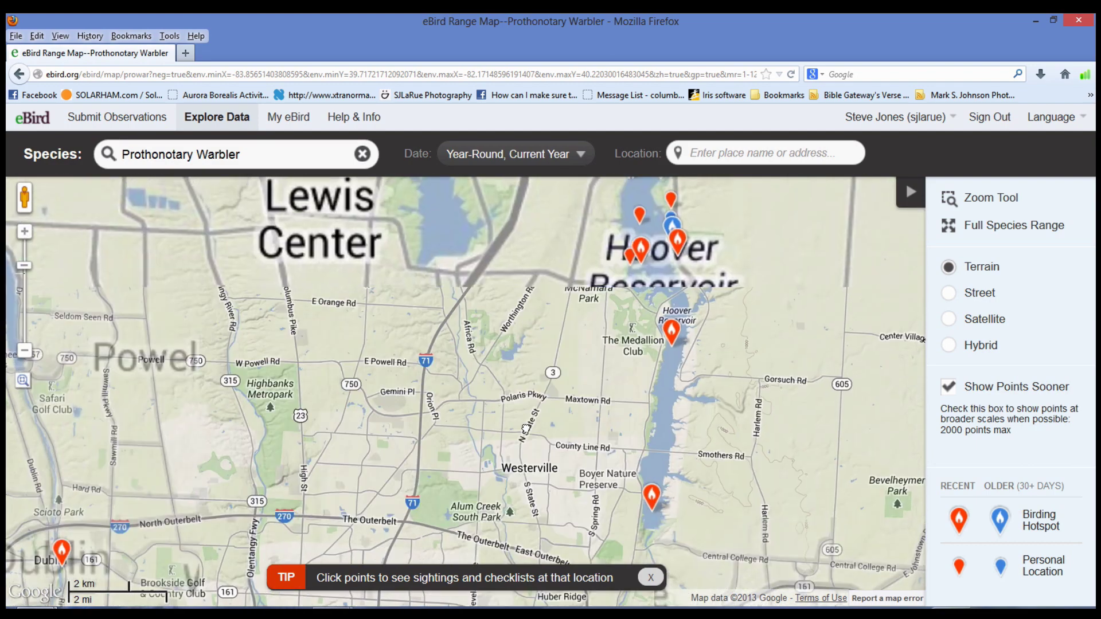
pyautogui.moveTo(646, 303); pyautogui.dragTo(614, 391)
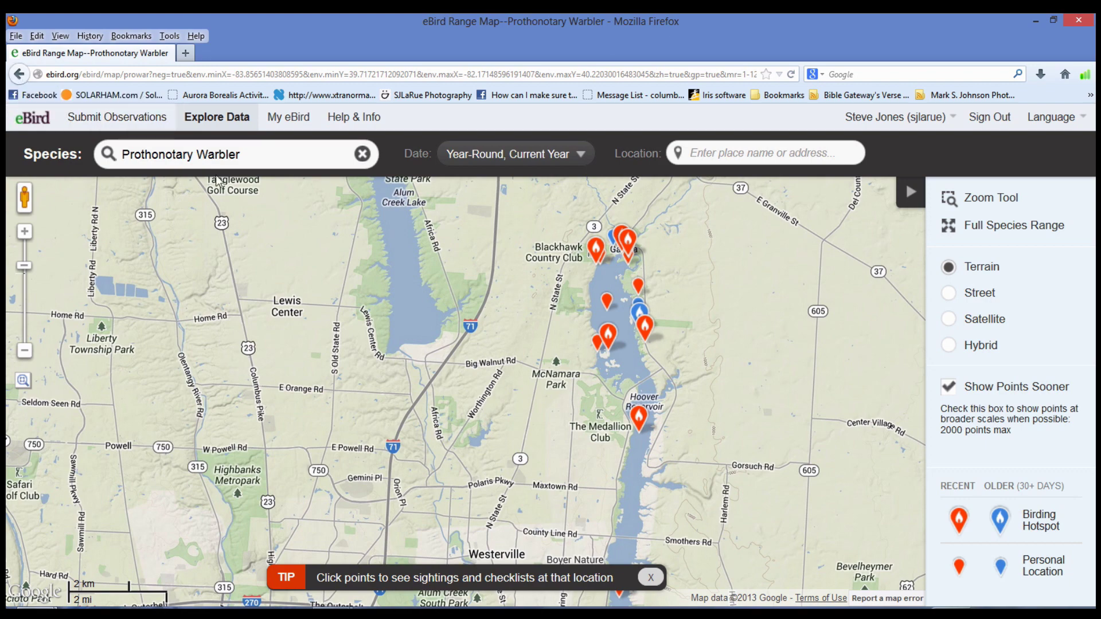
# - Go back from the range map to the bird observations results and open the main Explore Data page
pyautogui.click(19, 75)
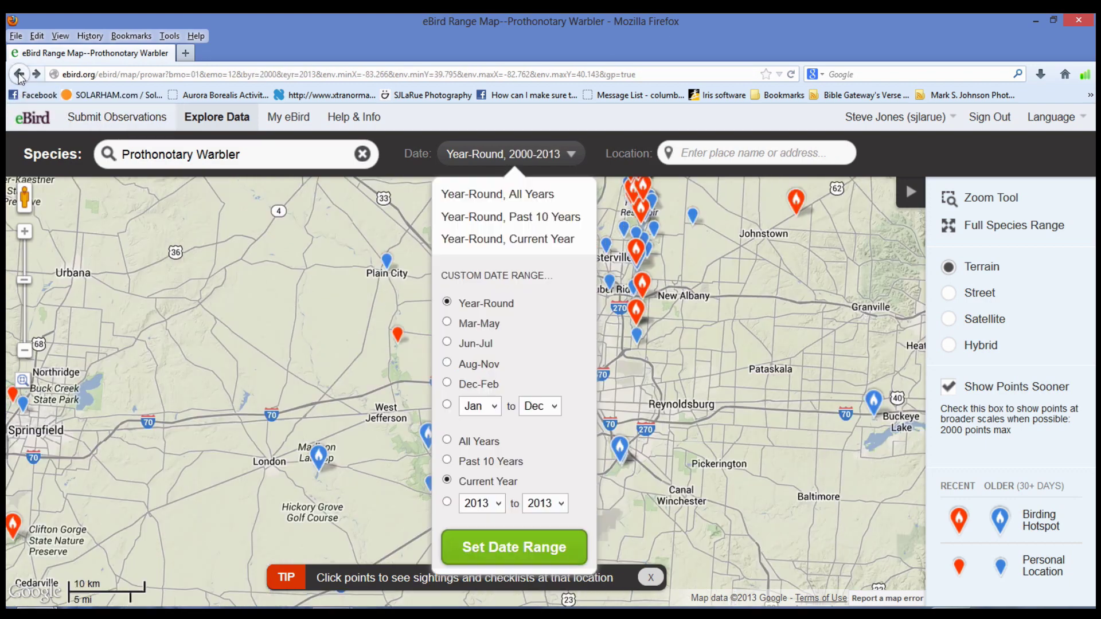
pyautogui.click(19, 75)
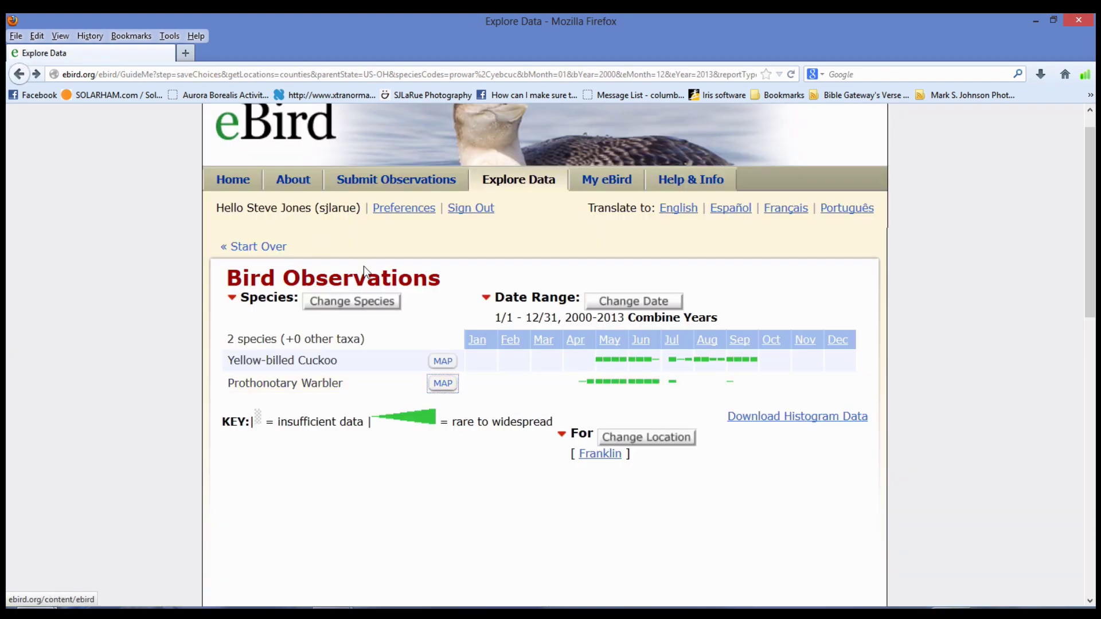
pyautogui.click(523, 187)
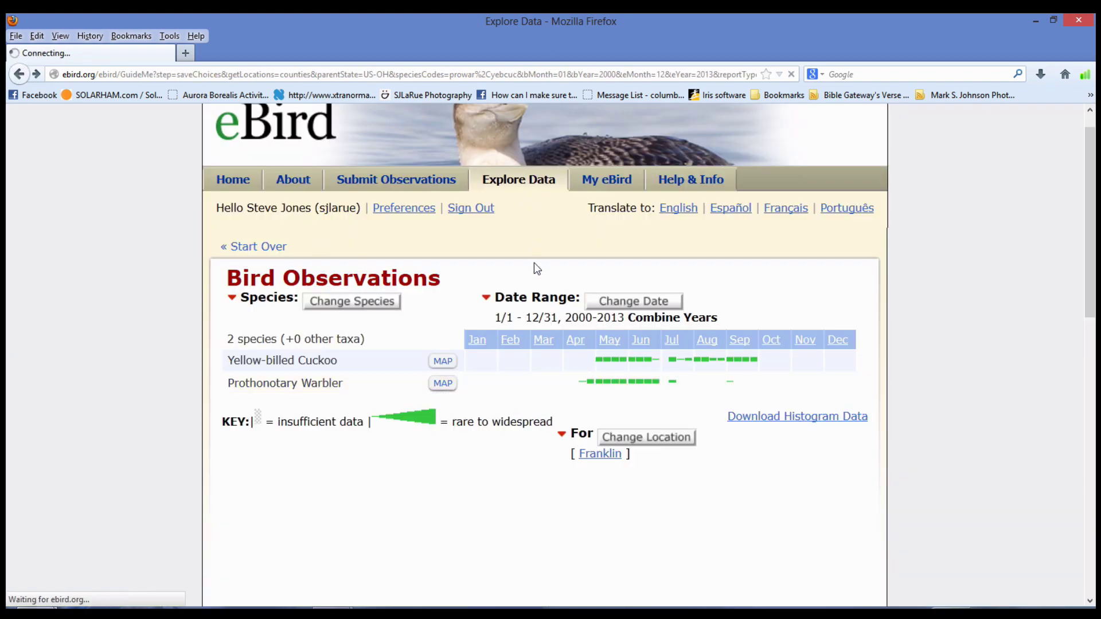